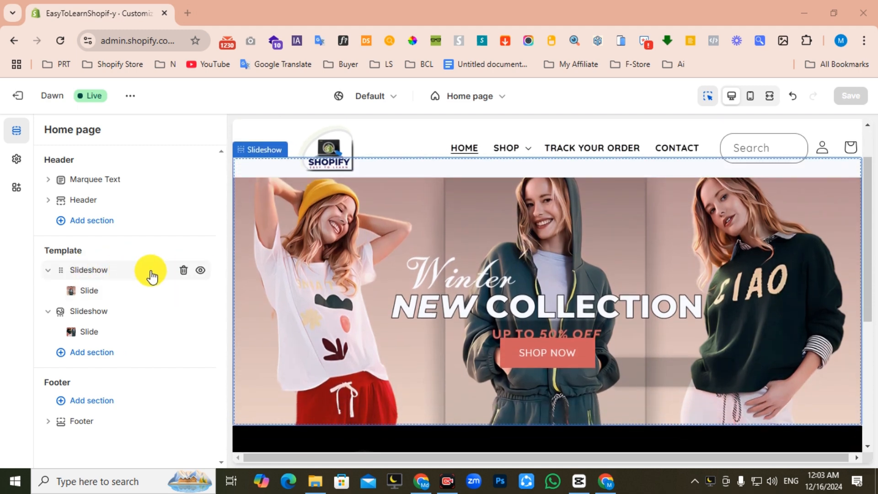
# - Compare the home page slideshow banner in the desktop and mobile previews
pyautogui.scroll(2, 668, 316)
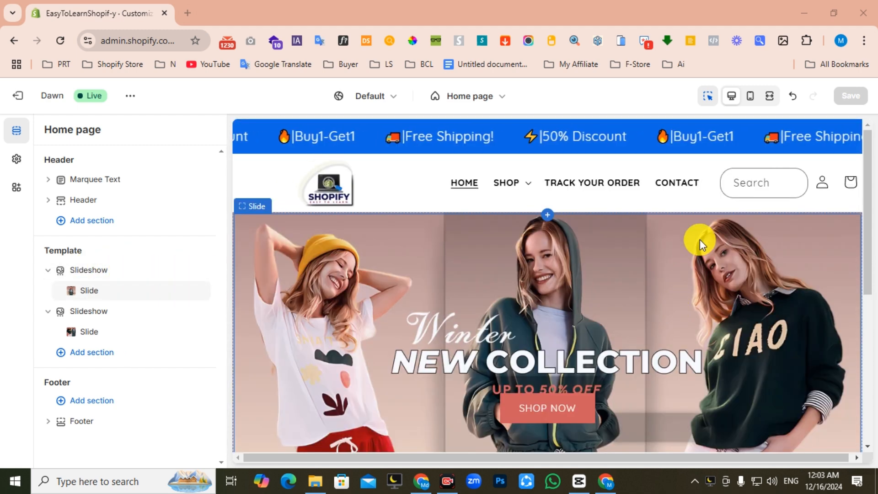
pyautogui.click(750, 97)
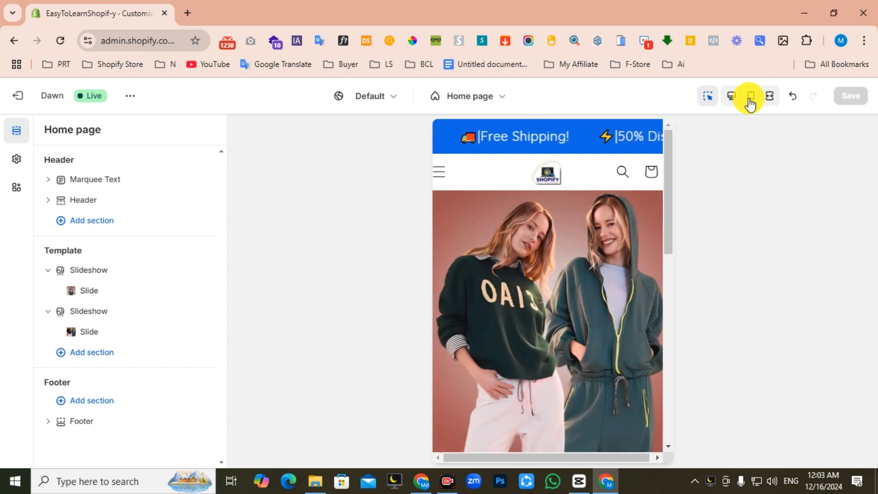
pyautogui.scroll(-1, 591, 247)
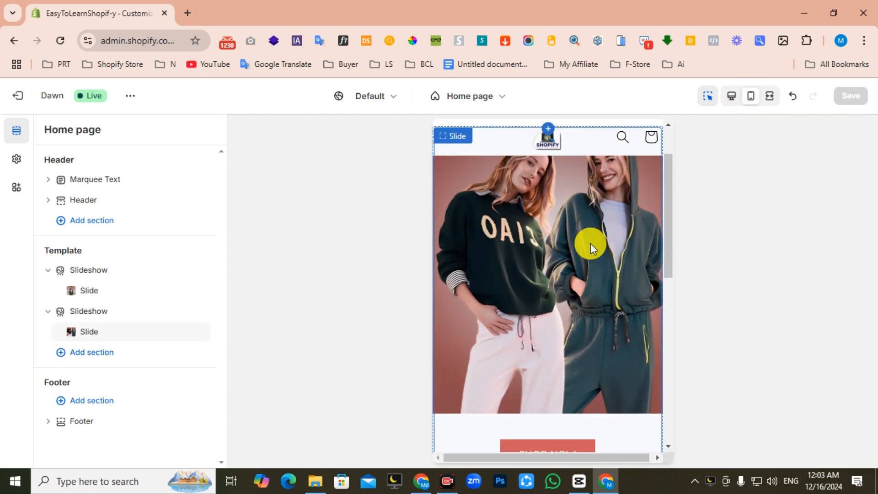
pyautogui.scroll(1, 590, 246)
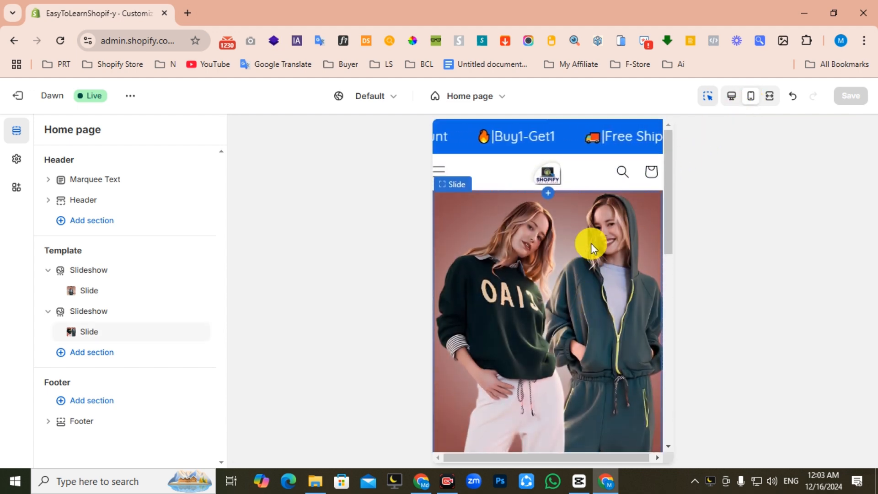
pyautogui.click(731, 108)
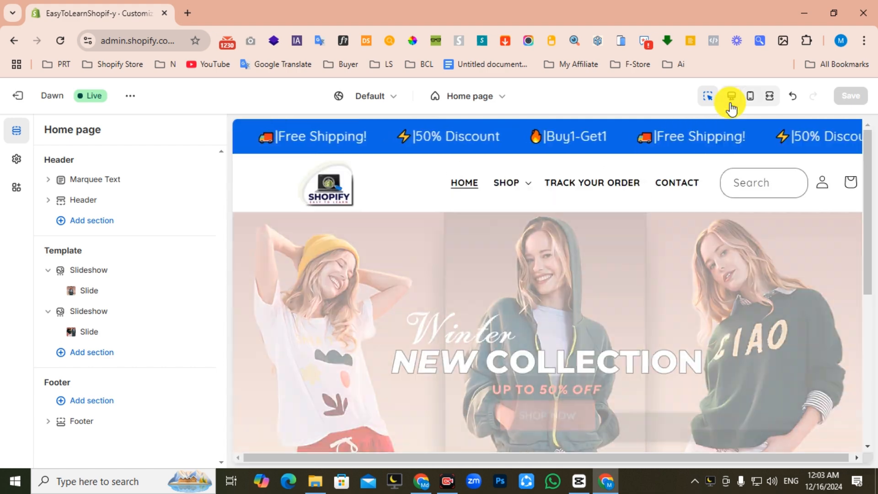
pyautogui.click(755, 107)
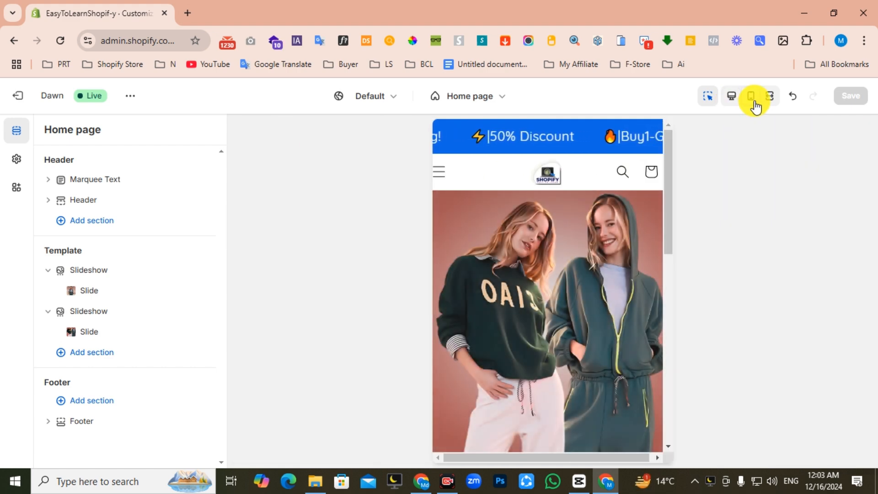
pyautogui.click(733, 103)
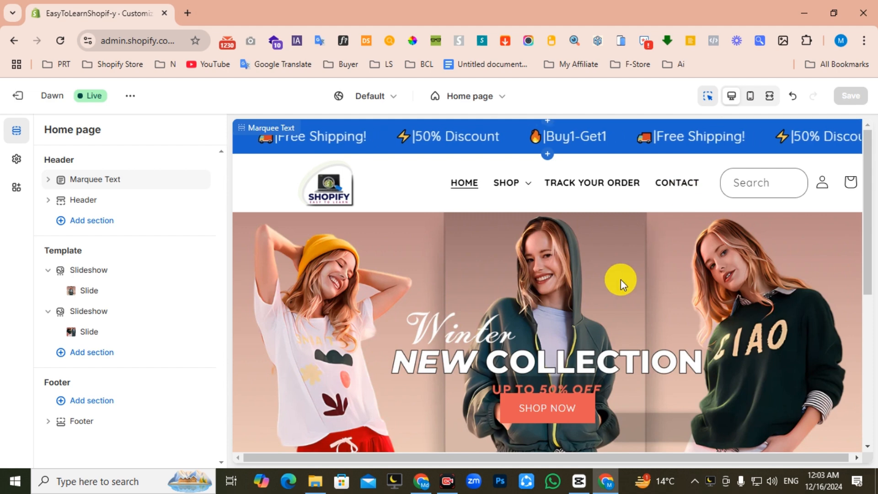
pyautogui.scroll(-1, 621, 279)
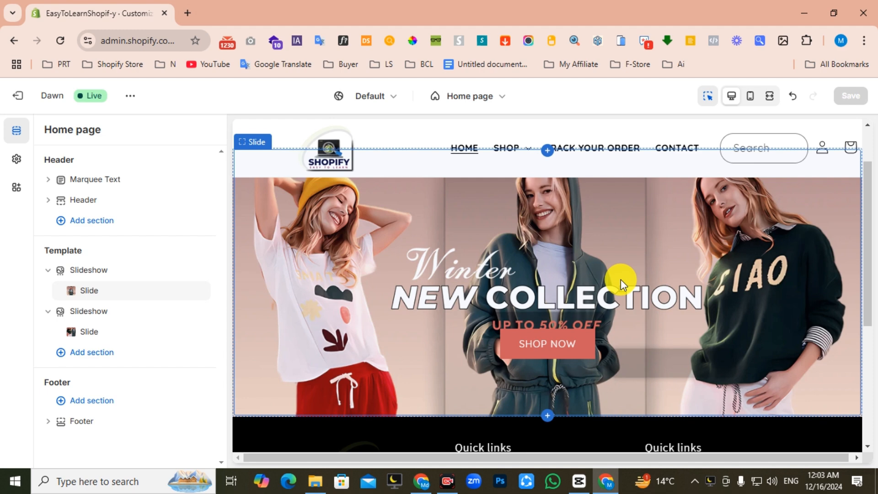
pyautogui.scroll(1, 623, 279)
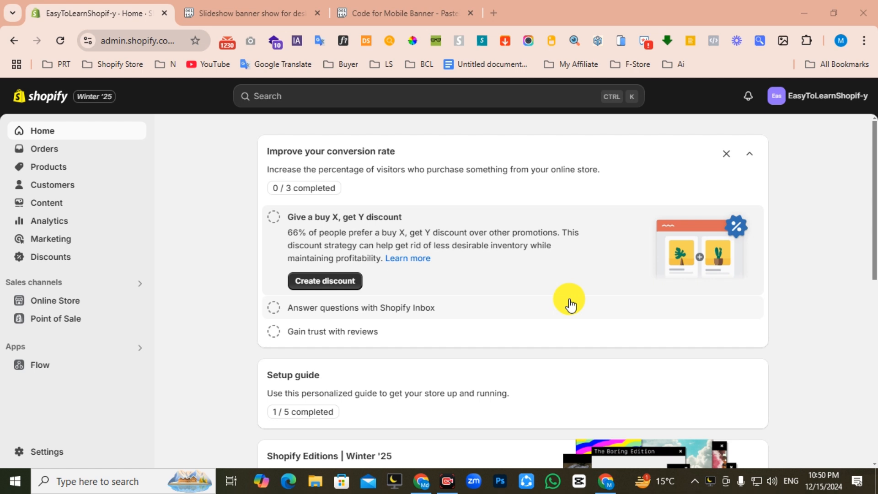
# - Open the theme editor for the online store's current Dawn theme
pyautogui.click(46, 303)
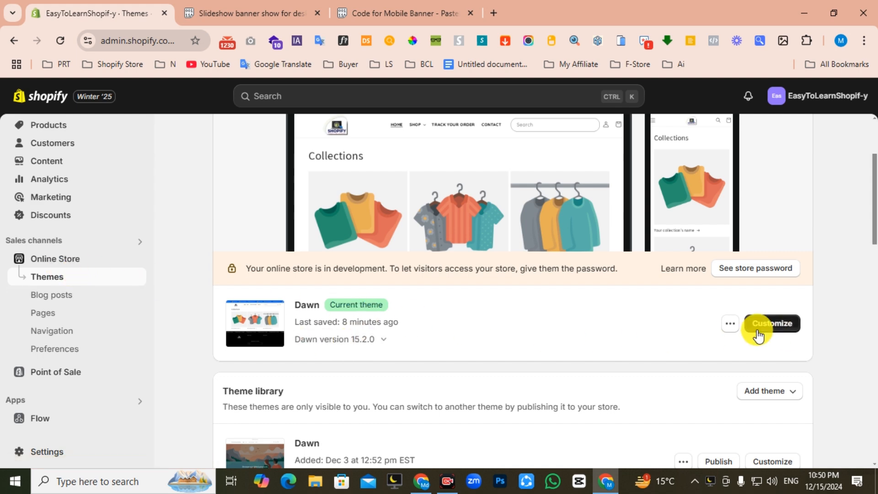
pyautogui.click(775, 324)
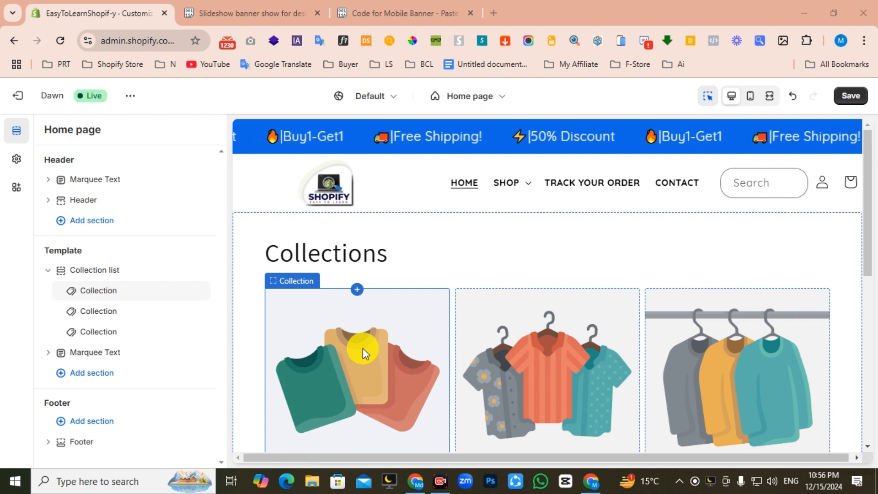
# - Add a Slideshow section to the home page template and remove its second image slide
pyautogui.click(96, 383)
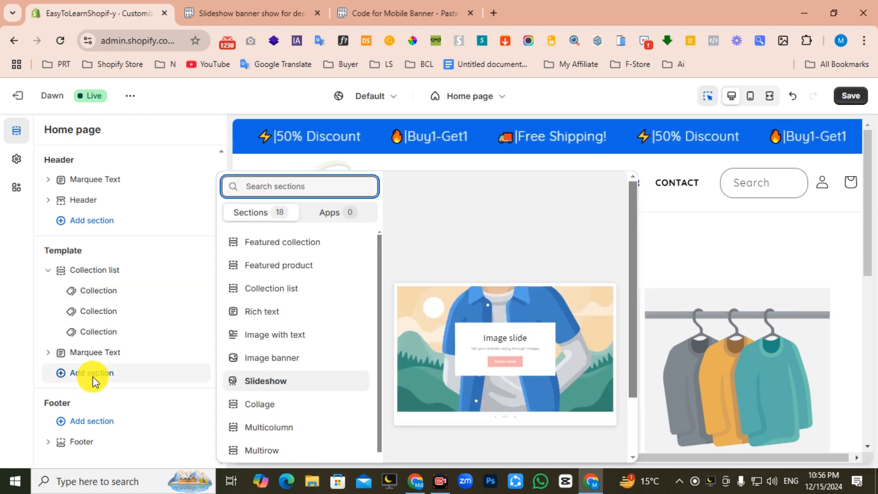
pyautogui.click(265, 388)
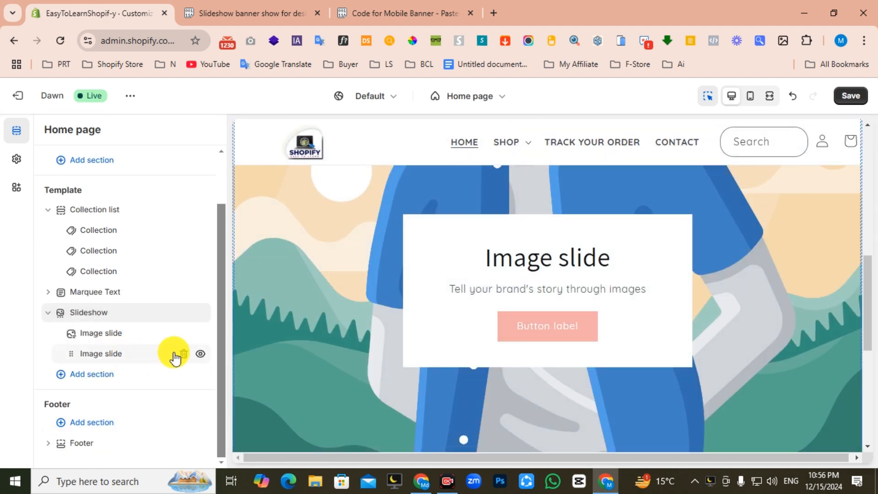
pyautogui.click(184, 354)
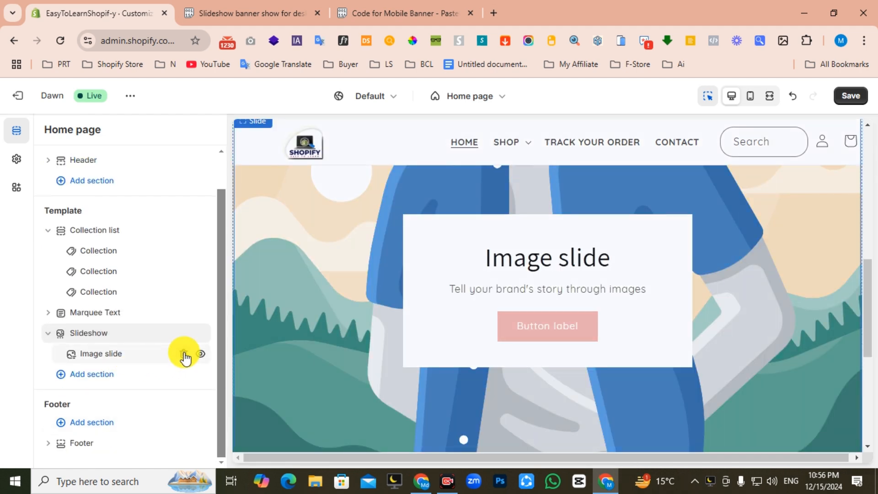
# - Set the remaining slide's image to Banner_for_Desktop from the store's files
pyautogui.click(102, 354)
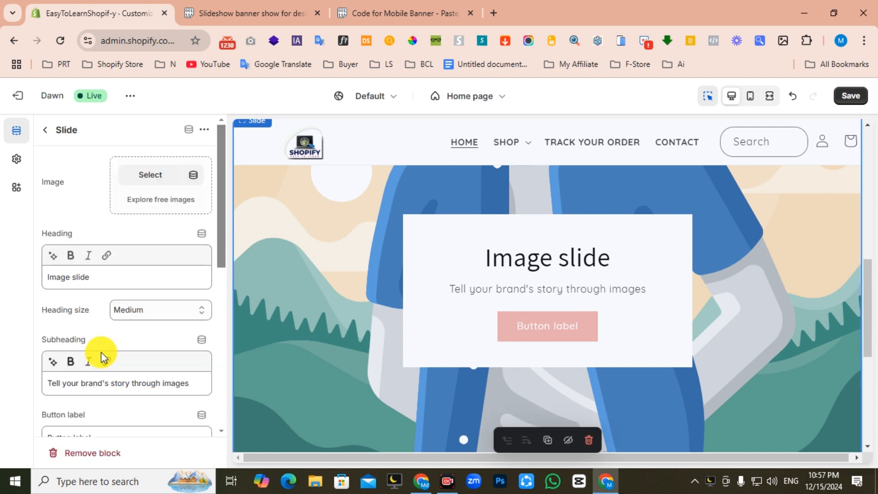
pyautogui.click(147, 177)
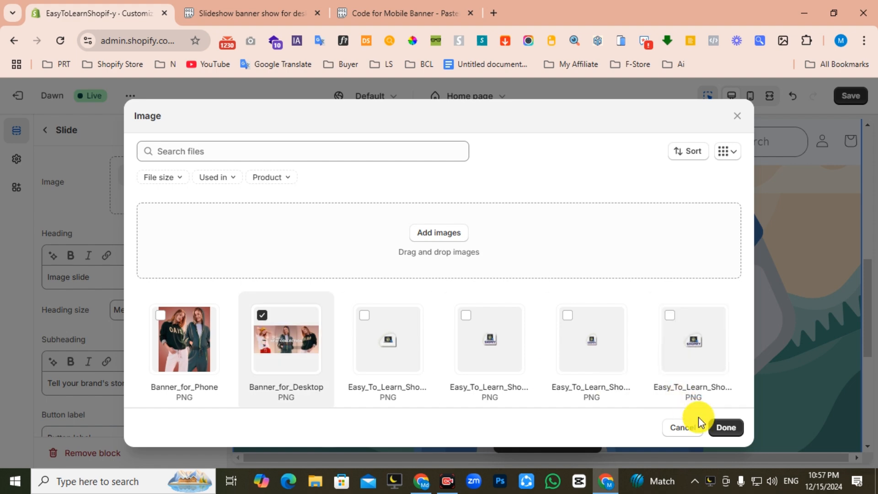
pyautogui.click(727, 427)
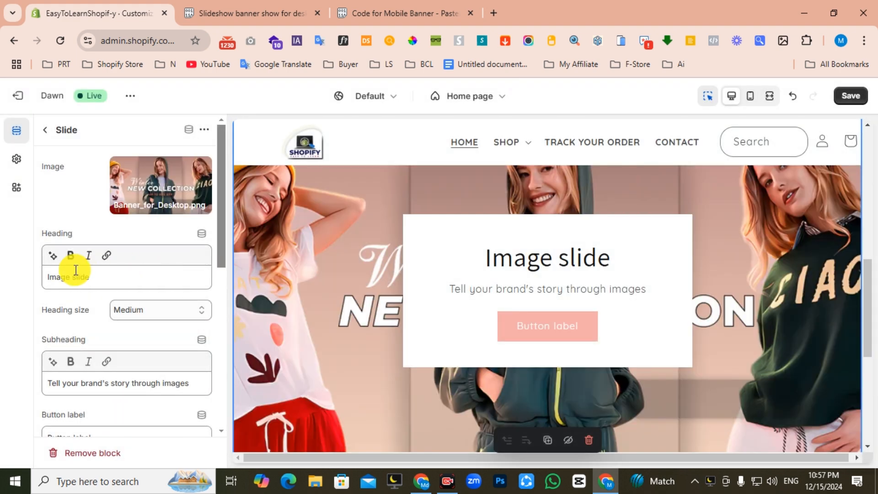
# - Clear the slide's heading and subheading text
pyautogui.tripleClick(69, 277)
pyautogui.press('BackSpace')
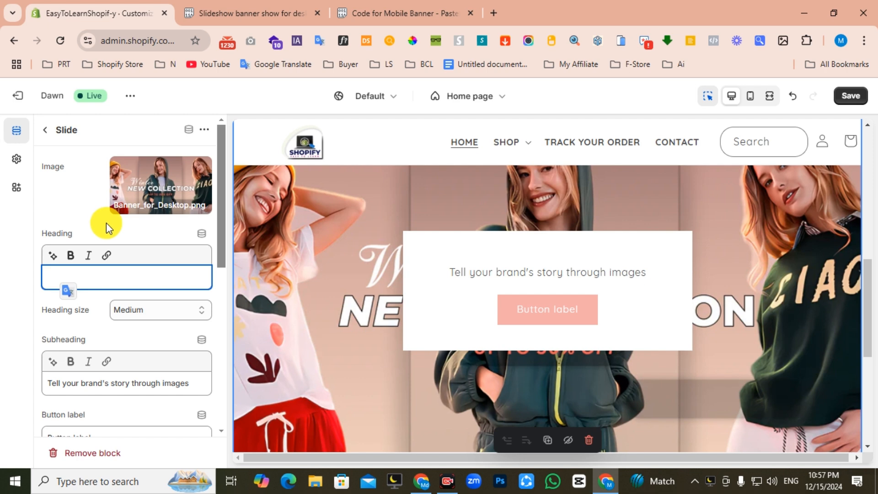
pyautogui.scroll(-2, 45, 307)
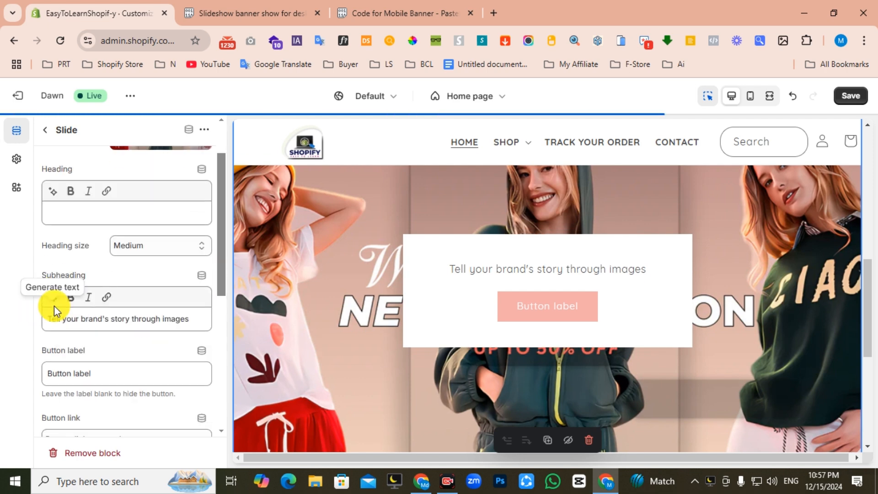
pyautogui.tripleClick(93, 317)
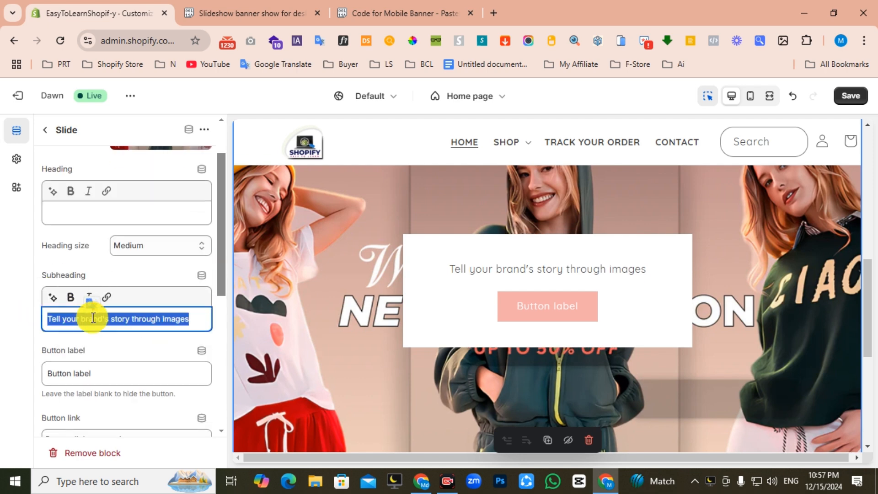
pyautogui.press('BackSpace')
# - Set the slide's button label to SHOP NOW and link the button to All collections
pyautogui.scroll(-2, 92, 318)
pyautogui.tripleClick(77, 310)
pyautogui.write('SHOP')
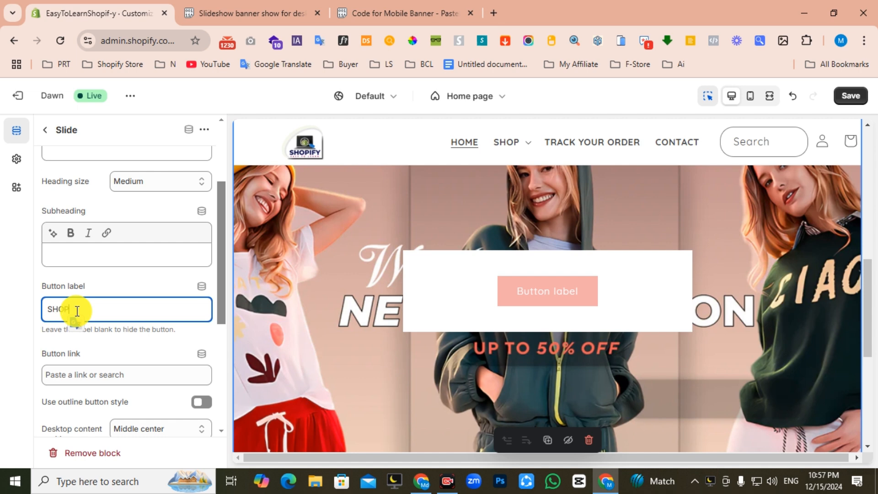
pyautogui.write(' NOW')
pyautogui.scroll(-2, 83, 311)
pyautogui.click(90, 310)
pyautogui.click(112, 162)
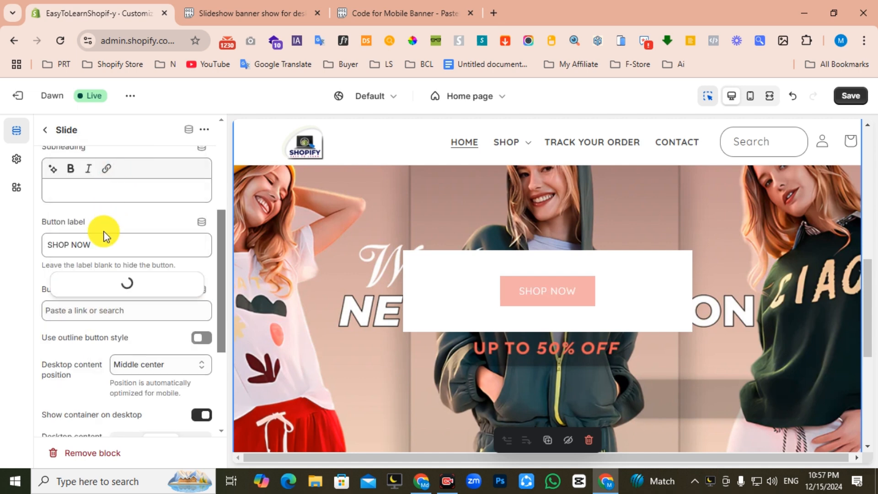
pyautogui.click(125, 180)
# - Set the slide's desktop content position to Bottom center, turn off its desktop container, and save the theme
pyautogui.scroll(-2, 48, 306)
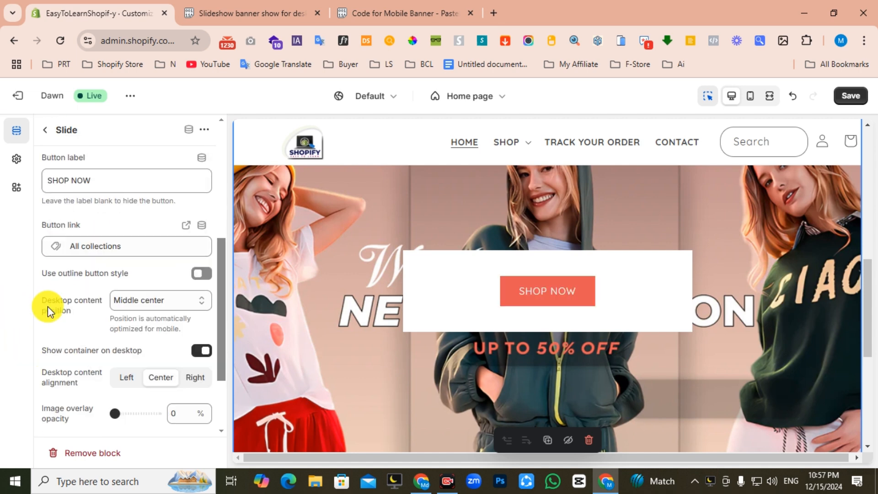
pyautogui.click(152, 308)
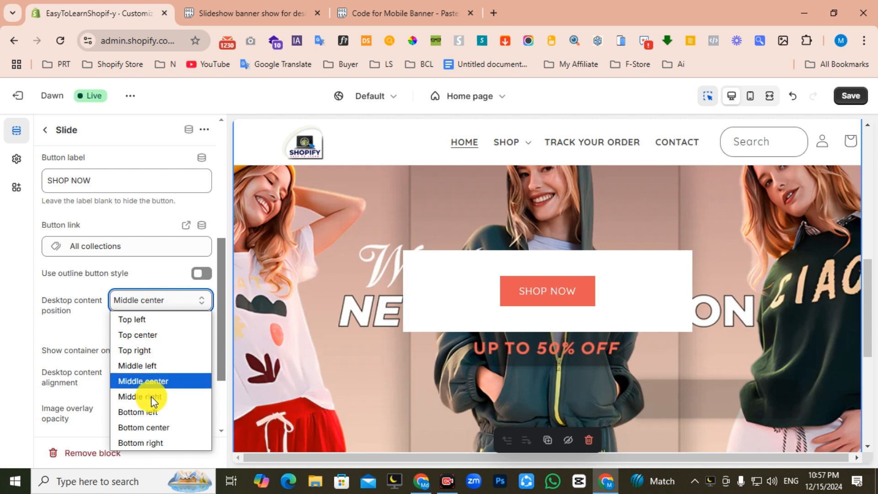
pyautogui.click(143, 425)
pyautogui.scroll(-3, 95, 345)
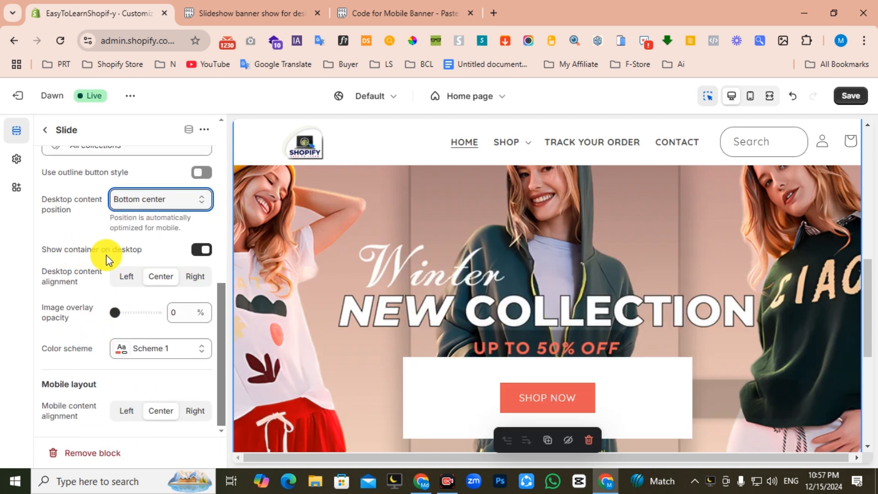
pyautogui.click(200, 252)
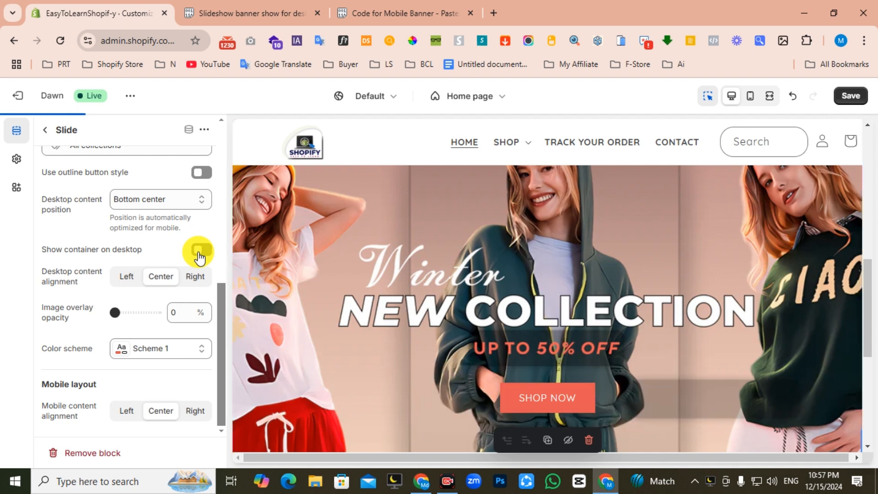
pyautogui.click(859, 97)
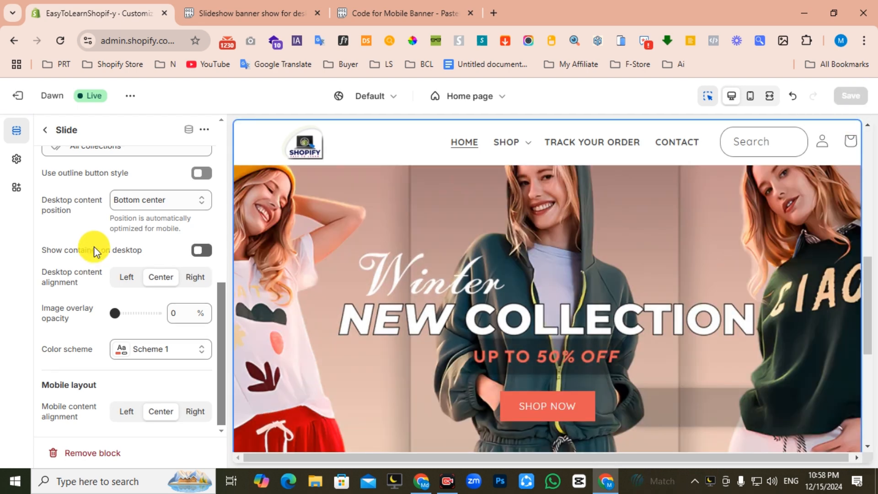
# - Set the Slideshow section's slide height to Adapt to first image and return to the section list
pyautogui.scroll(10, 94, 249)
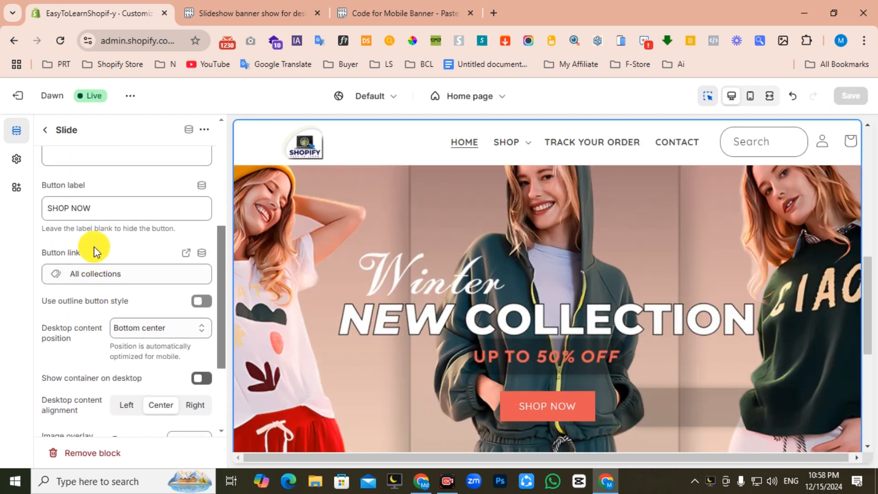
pyautogui.click(45, 130)
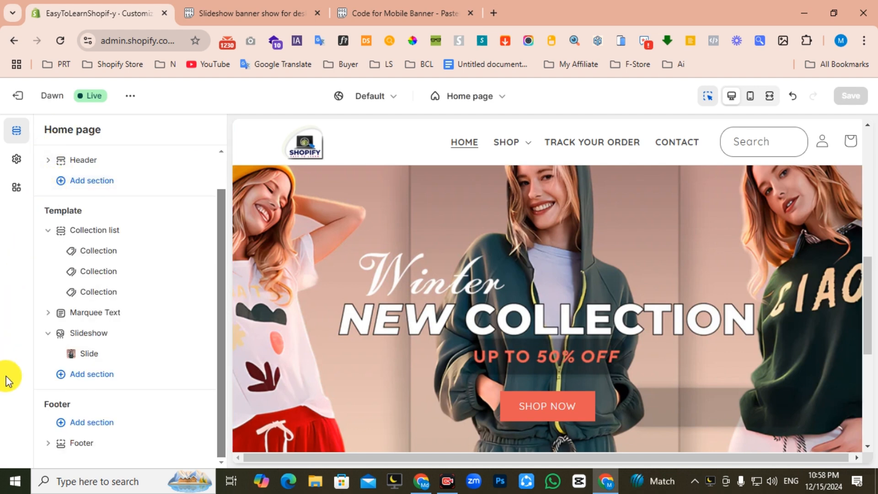
pyautogui.click(98, 333)
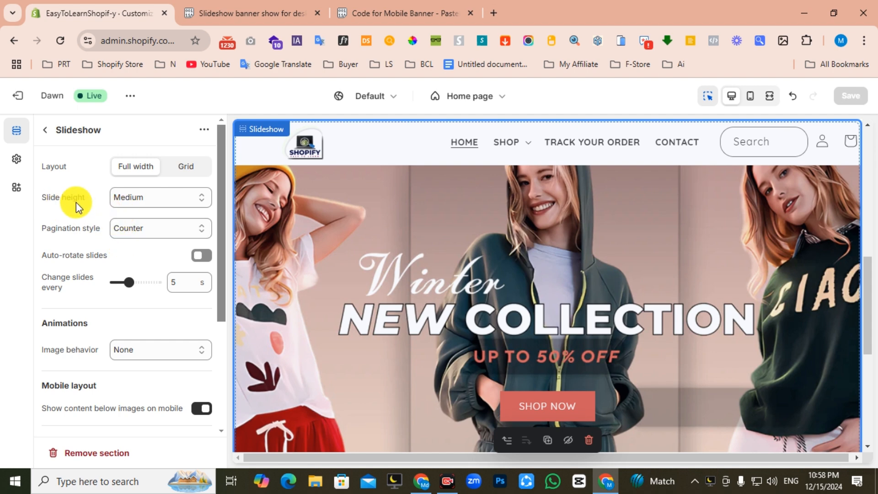
pyautogui.click(149, 198)
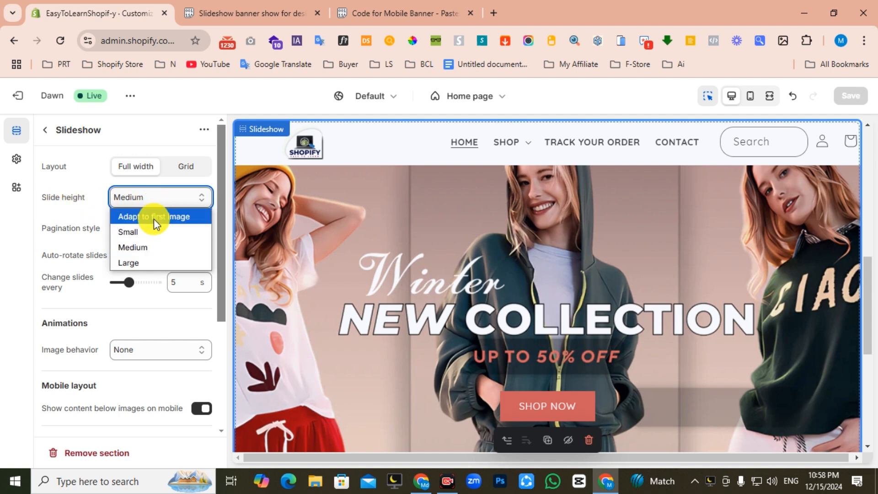
pyautogui.click(153, 218)
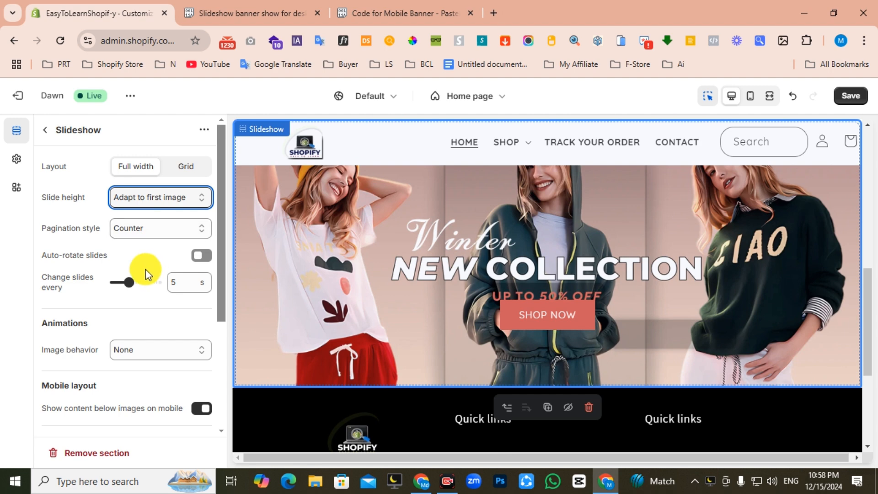
pyautogui.click(49, 133)
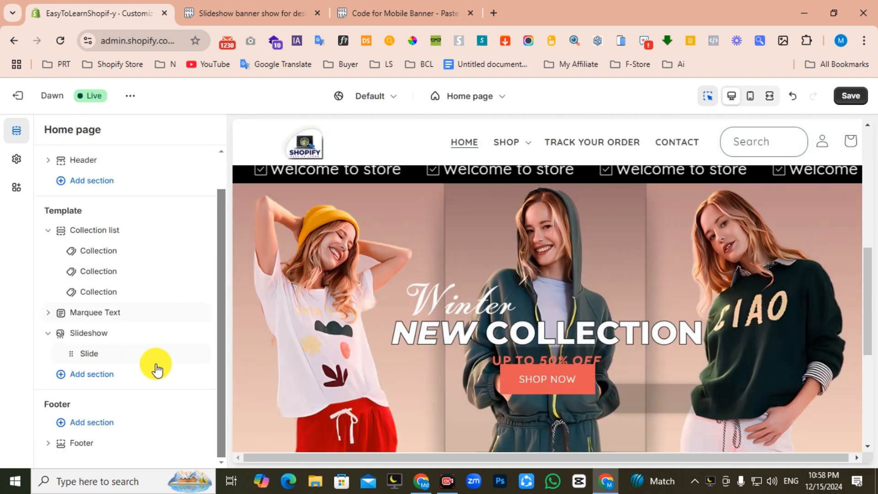
# - Examine how the desktop slideshow banner looks in the mobile preview of the home page
pyautogui.click(751, 97)
pyautogui.scroll(-3, 581, 251)
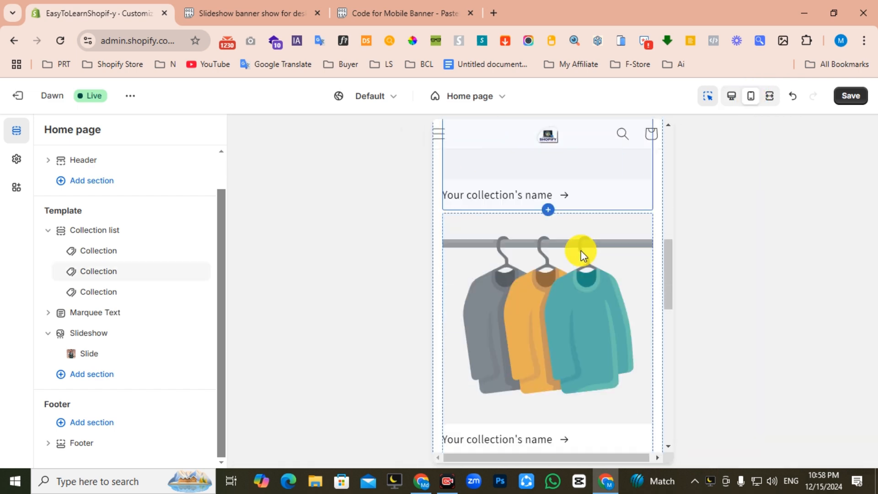
pyautogui.scroll(-8, 580, 250)
pyautogui.scroll(2, 582, 250)
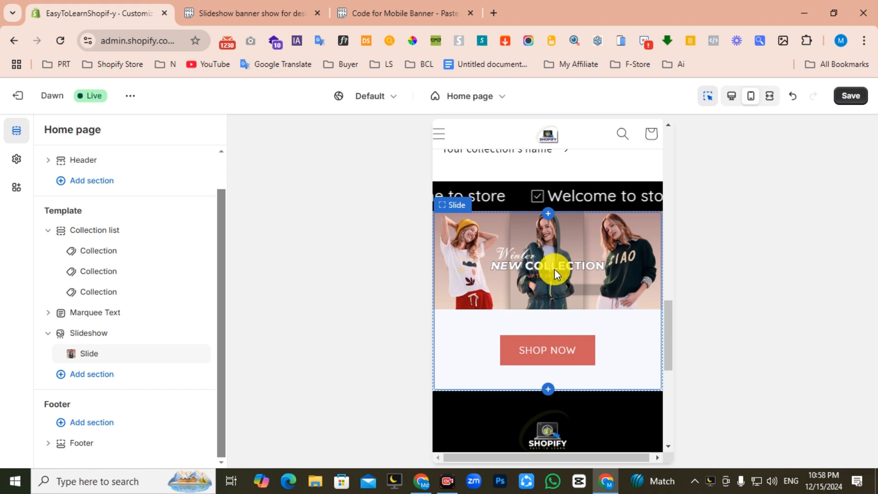
# - Return the home page to the desktop preview and open the Slideshow section's Custom CSS editor
pyautogui.click(731, 96)
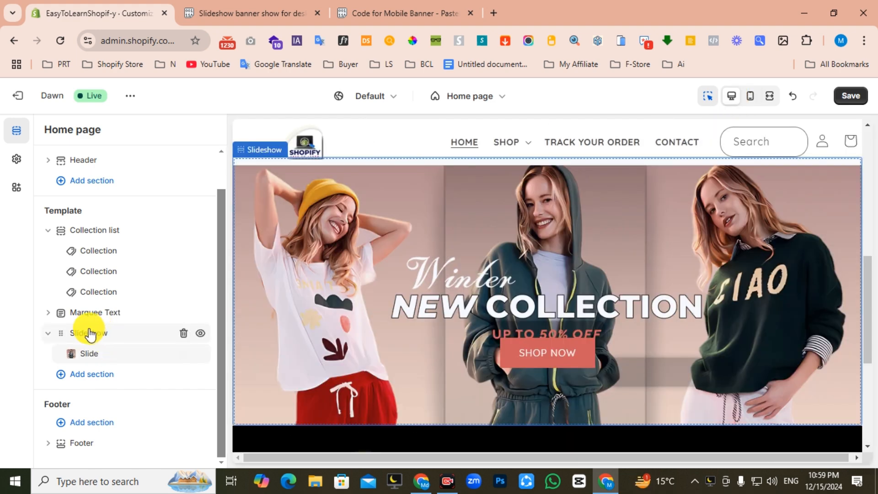
pyautogui.click(95, 336)
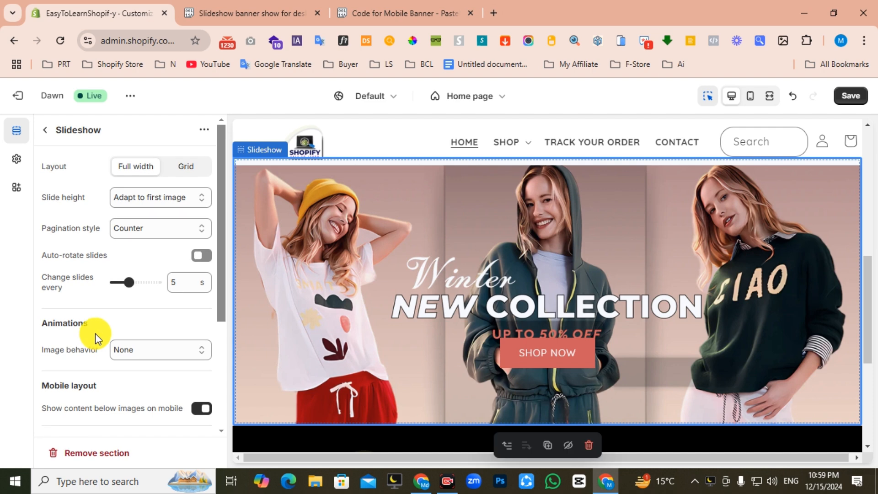
pyautogui.scroll(-4, 96, 336)
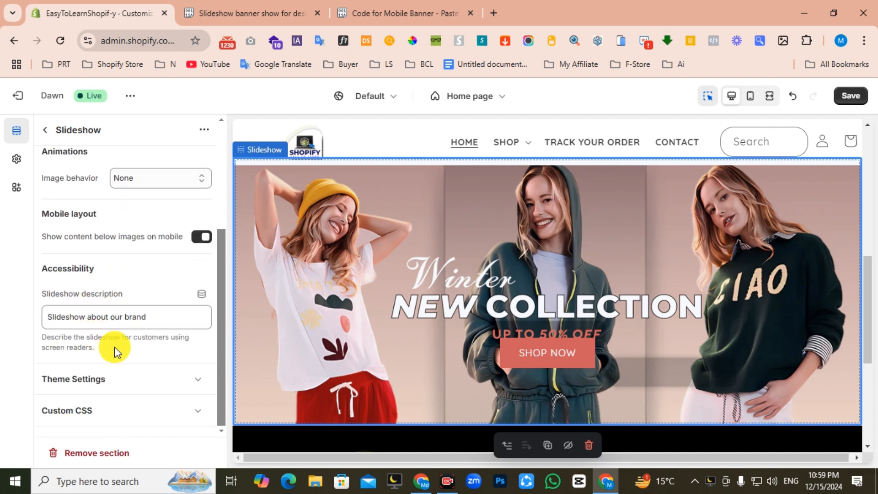
pyautogui.click(94, 416)
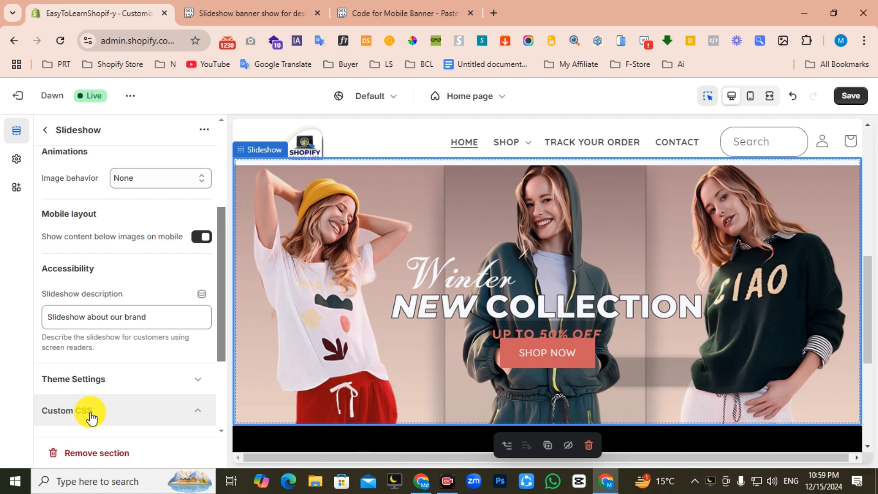
pyautogui.scroll(-3, 94, 416)
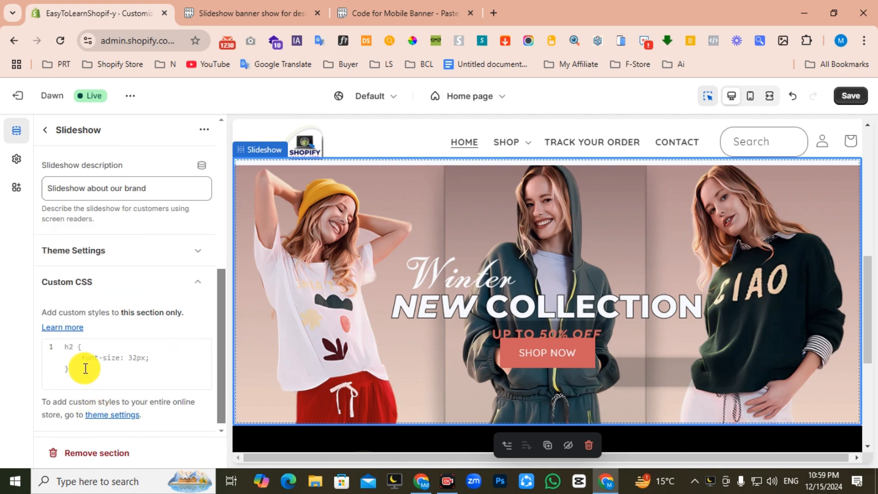
# - Switch to the Pastebin page with the desktop slideshow banner code and copy its max-width: 750px CSS rule
pyautogui.hotkey('ctrl', 'Tab')
pyautogui.scroll(-3, 414, 299)
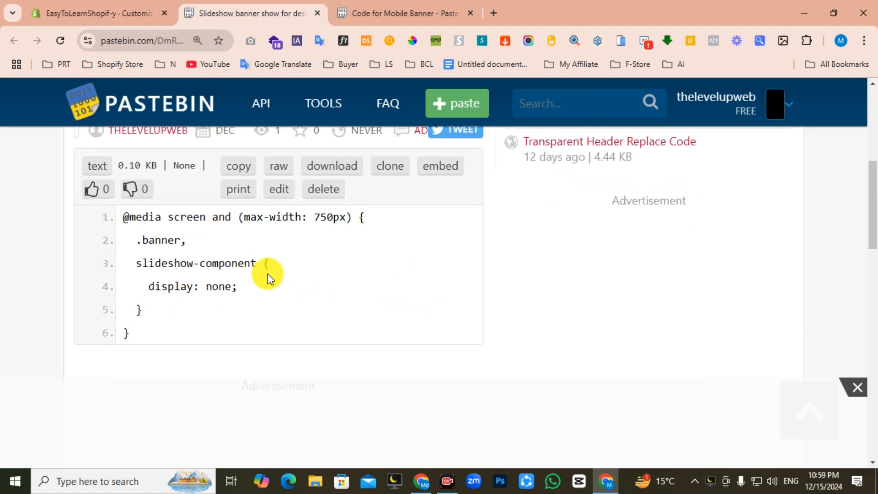
pyautogui.click(233, 167)
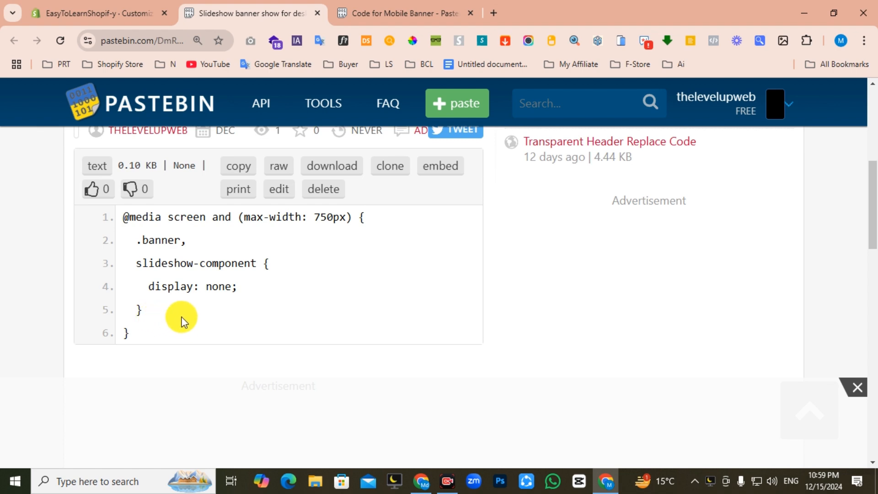
pyautogui.click(235, 168)
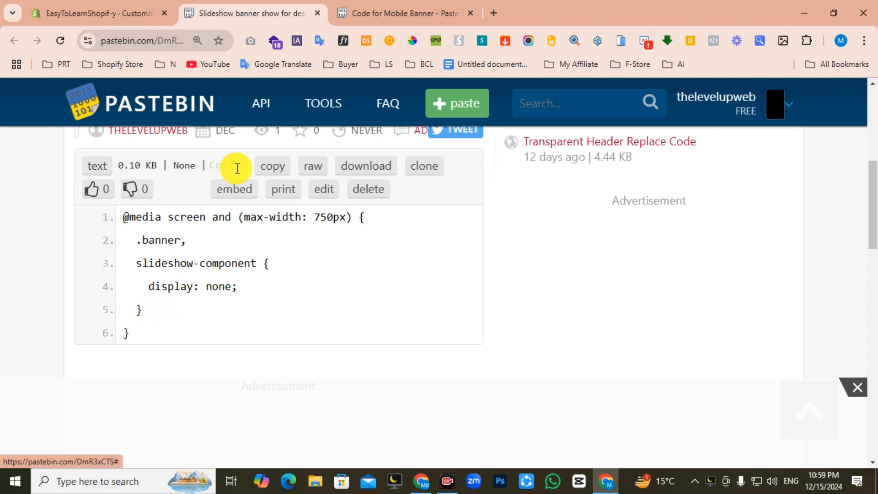
# - Back in the Shopify theme editor, paste the copied rule into the Slideshow section's Custom CSS and save the theme
pyautogui.click(78, 7)
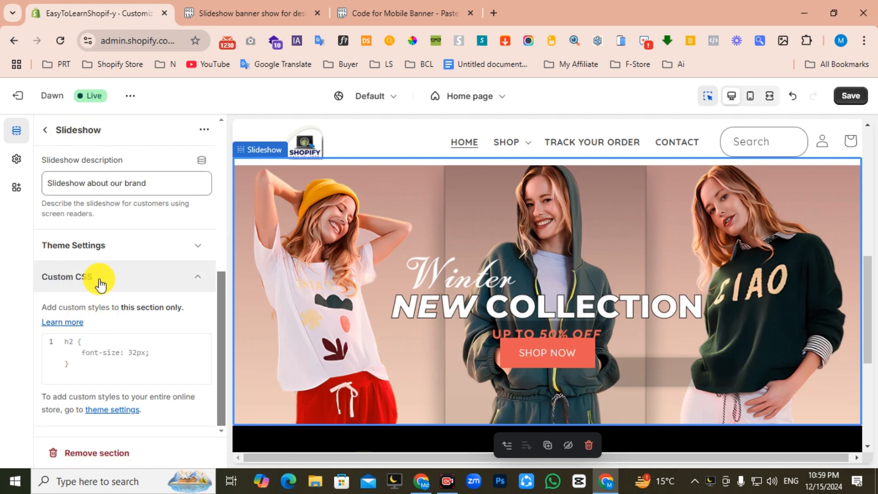
pyautogui.rightClick(92, 358)
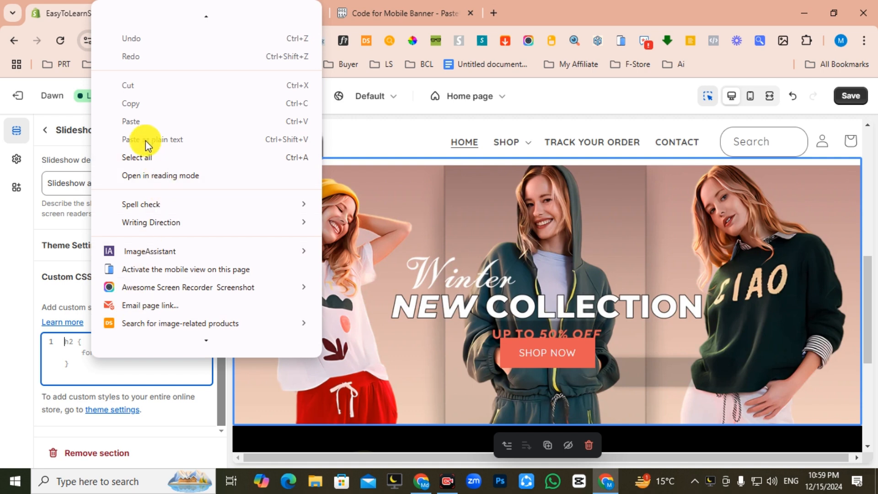
pyautogui.click(139, 121)
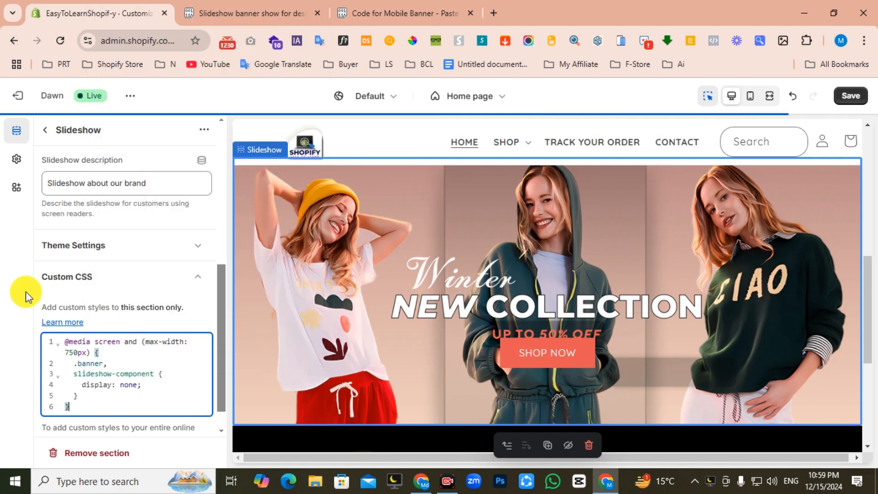
pyautogui.click(851, 95)
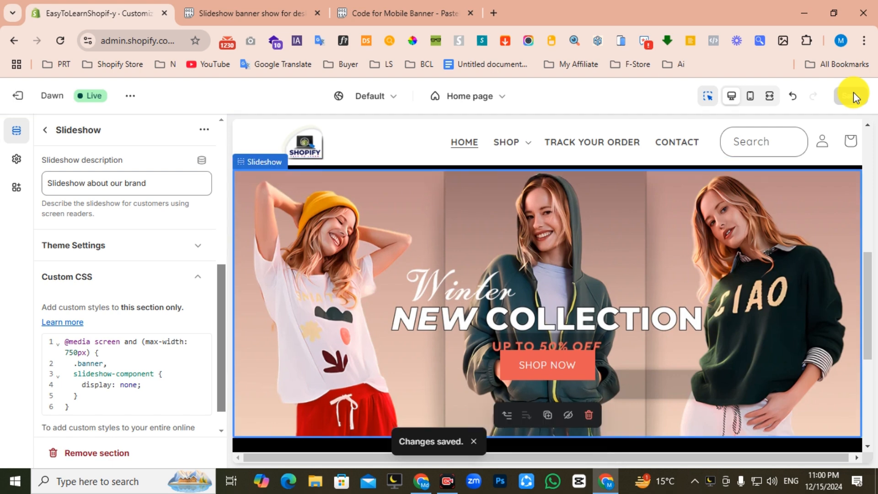
# - Examine the home page in the mobile and desktop previews to check on which device the Slideshow banner shows
pyautogui.click(750, 96)
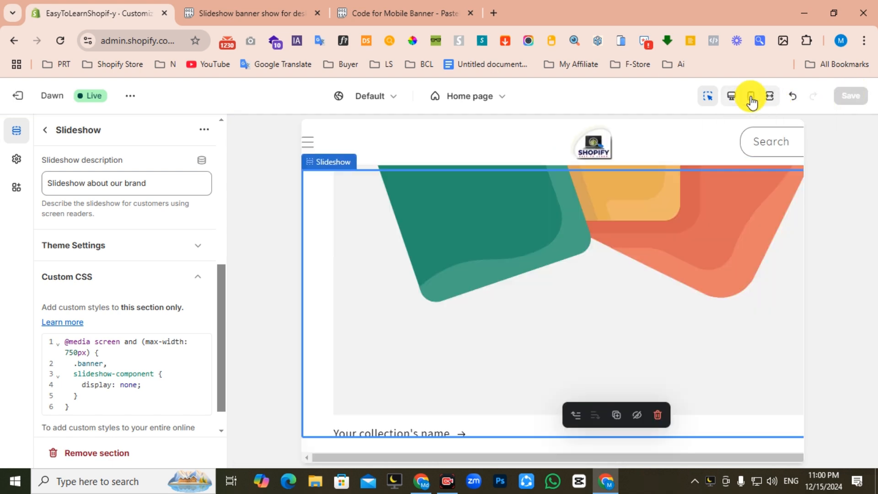
pyautogui.scroll(-10, 598, 313)
pyautogui.scroll(6, 598, 313)
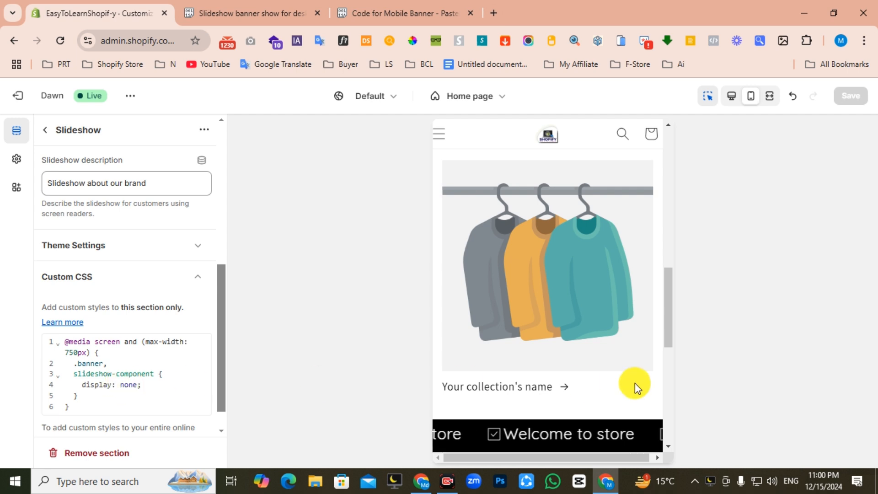
pyautogui.scroll(-2, 544, 372)
pyautogui.scroll(2, 647, 366)
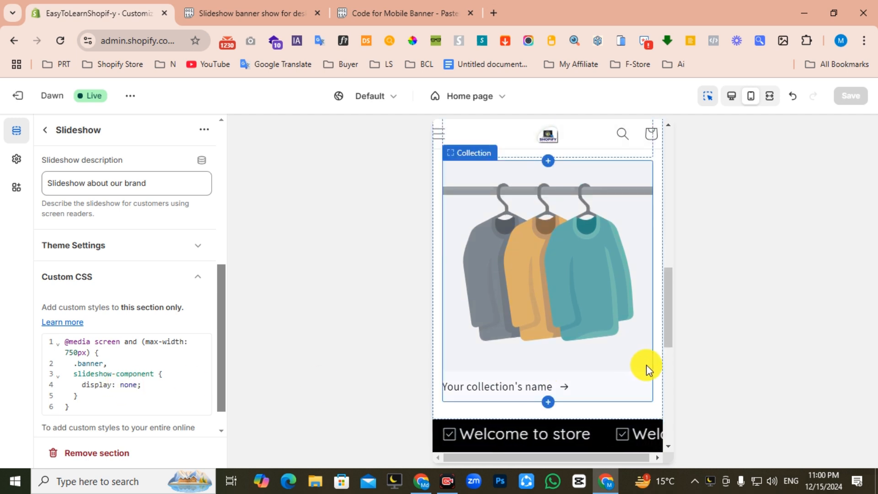
pyautogui.scroll(-4, 612, 354)
pyautogui.scroll(2, 594, 345)
pyautogui.scroll(2, 594, 345)
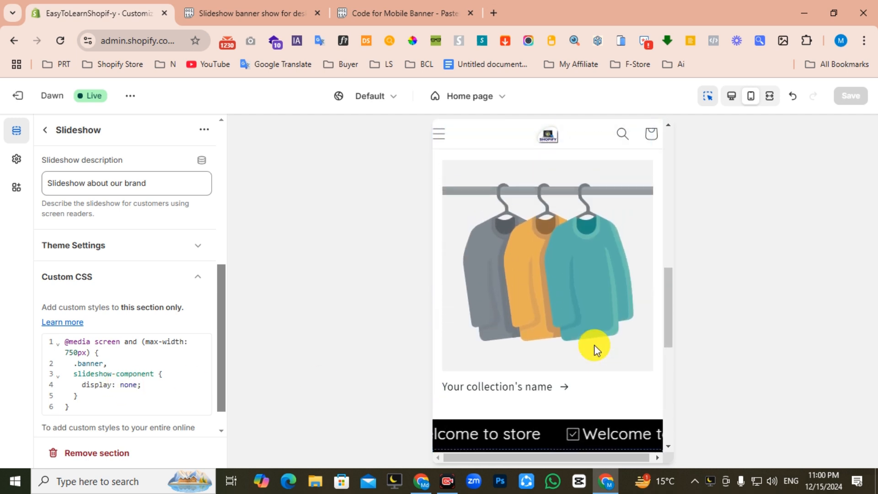
pyautogui.click(731, 96)
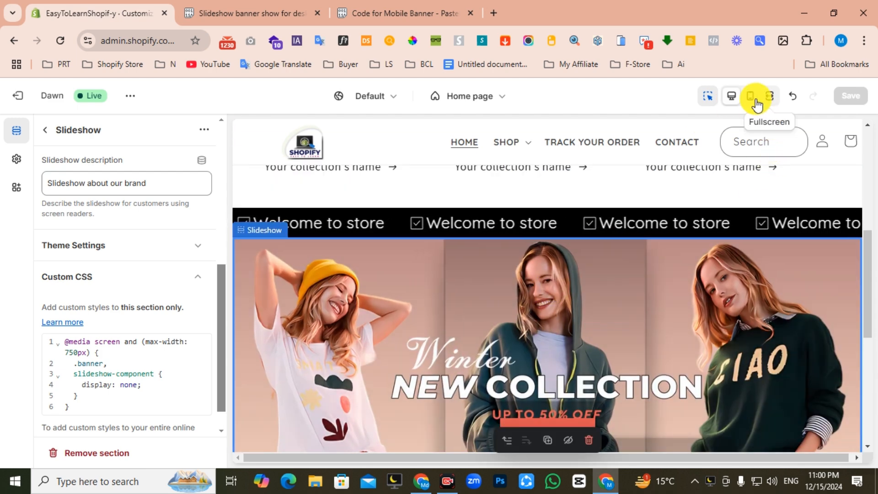
pyautogui.click(752, 97)
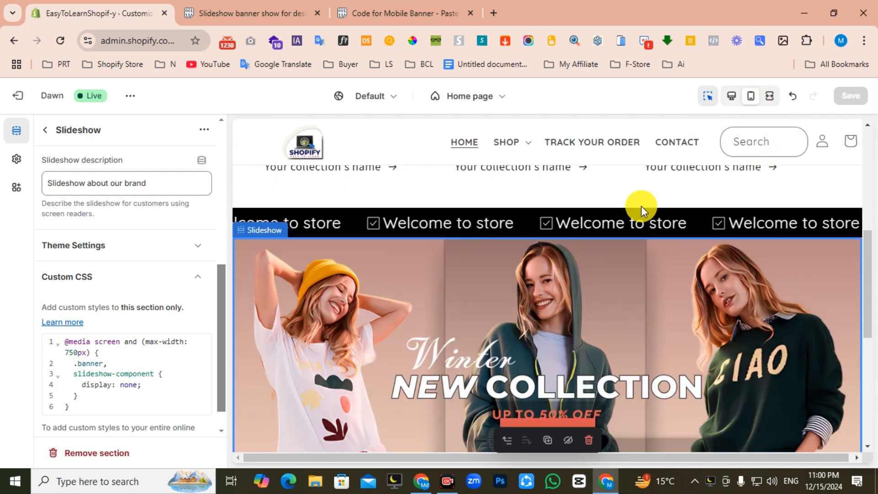
pyautogui.scroll(-3, 544, 329)
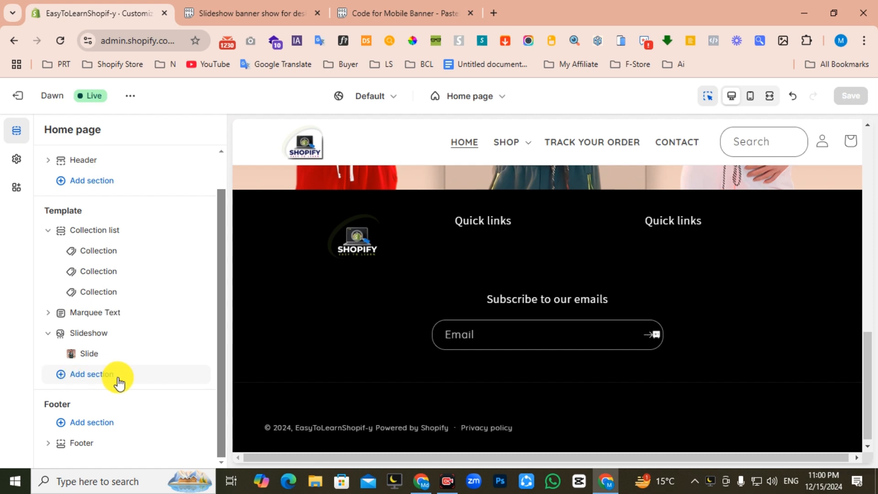
# - Duplicate the Slideshow section and return to the home page's section list
pyautogui.click(88, 337)
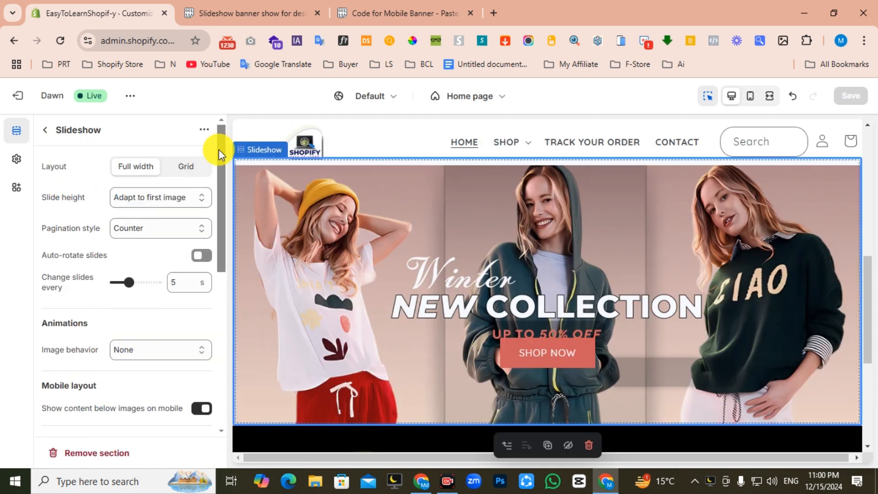
pyautogui.click(204, 131)
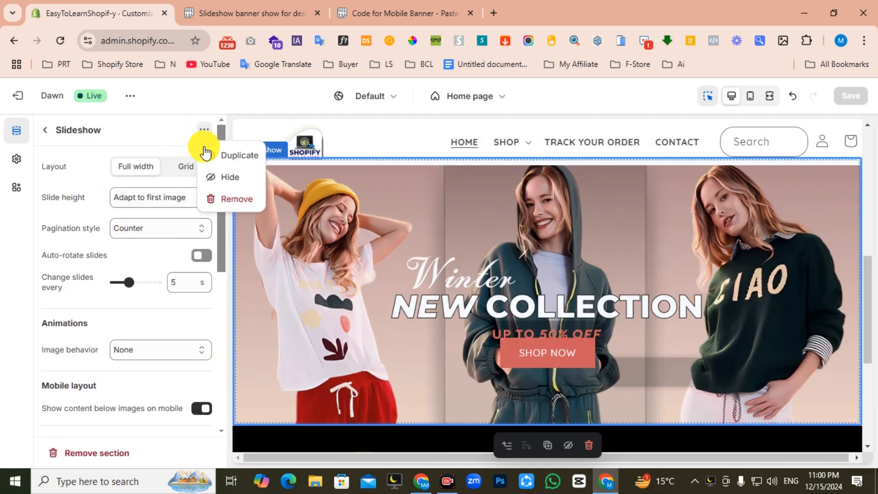
pyautogui.click(217, 158)
pyautogui.click(45, 130)
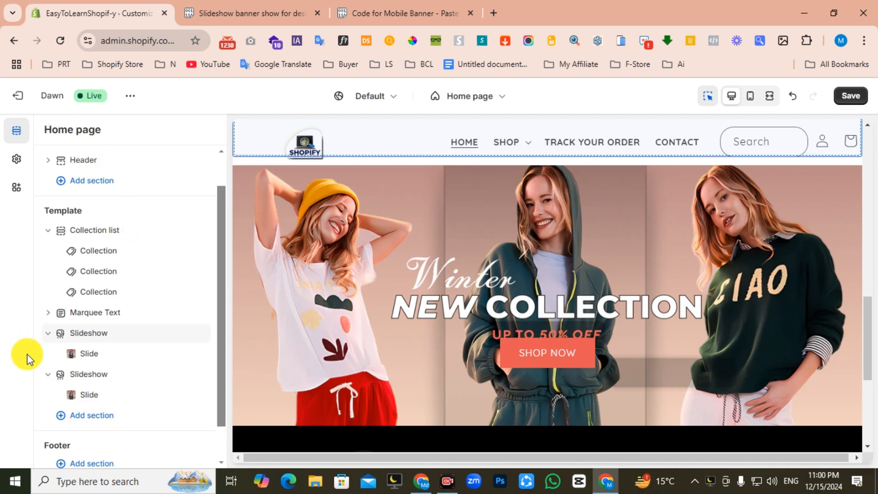
# - Replace the image of the slide in the second Slideshow section with Banner_for_Phone and return to the section list
pyautogui.click(93, 397)
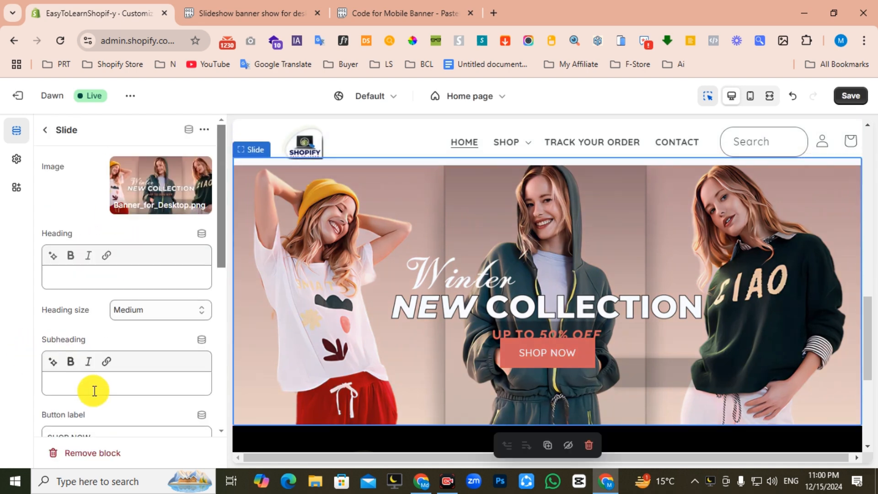
pyautogui.click(161, 187)
pyautogui.click(175, 302)
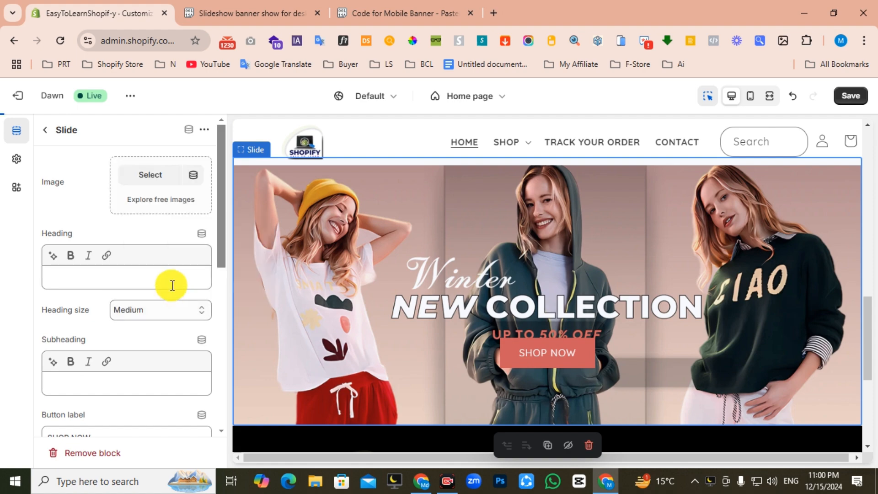
pyautogui.click(154, 178)
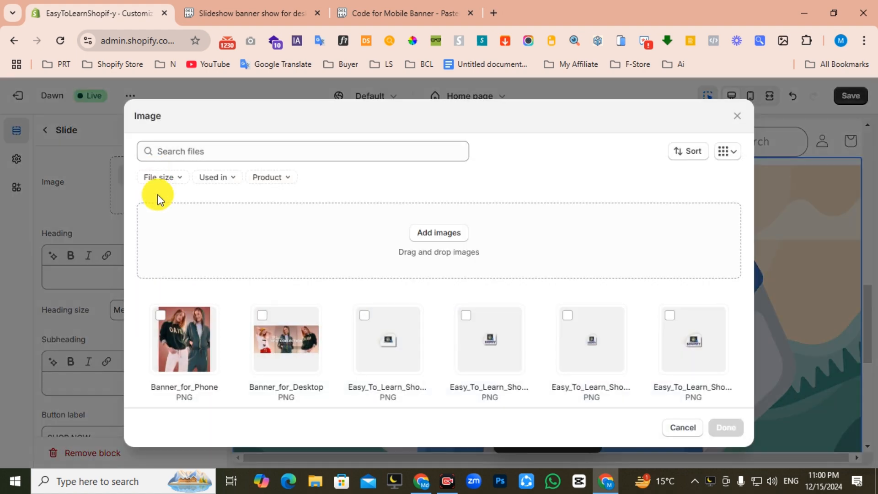
pyautogui.click(177, 336)
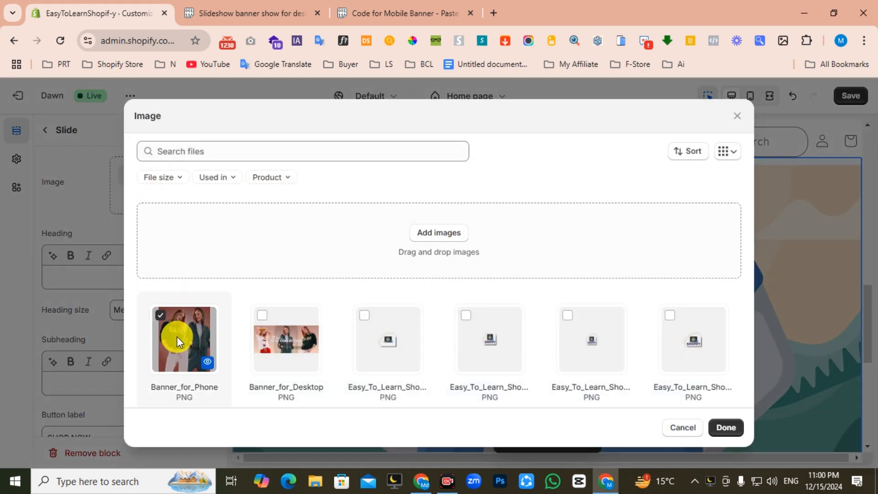
pyautogui.click(725, 427)
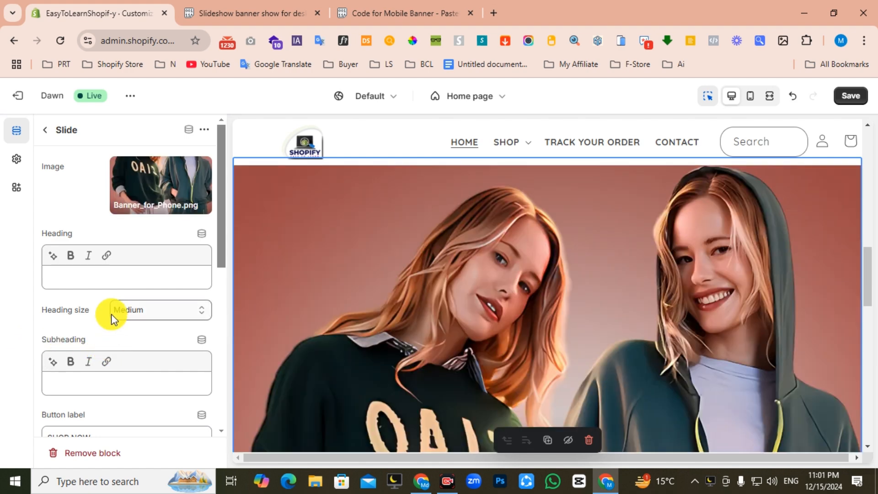
pyautogui.scroll(-3, 120, 290)
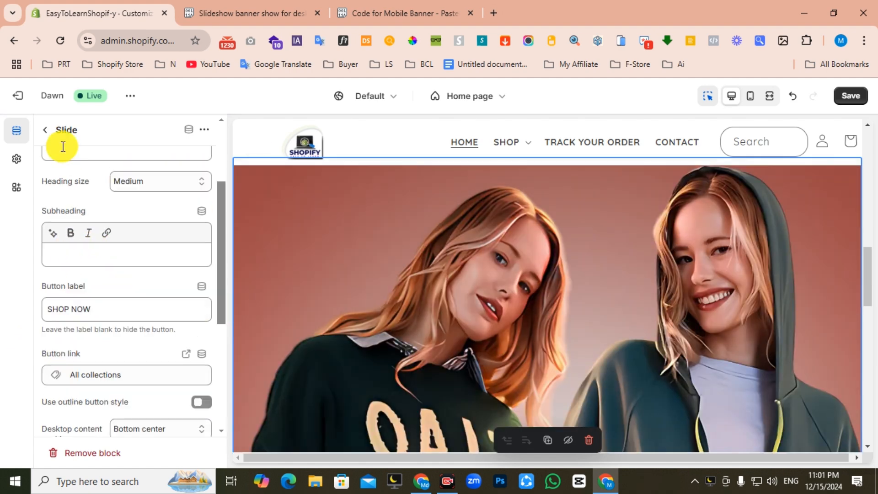
pyautogui.click(47, 130)
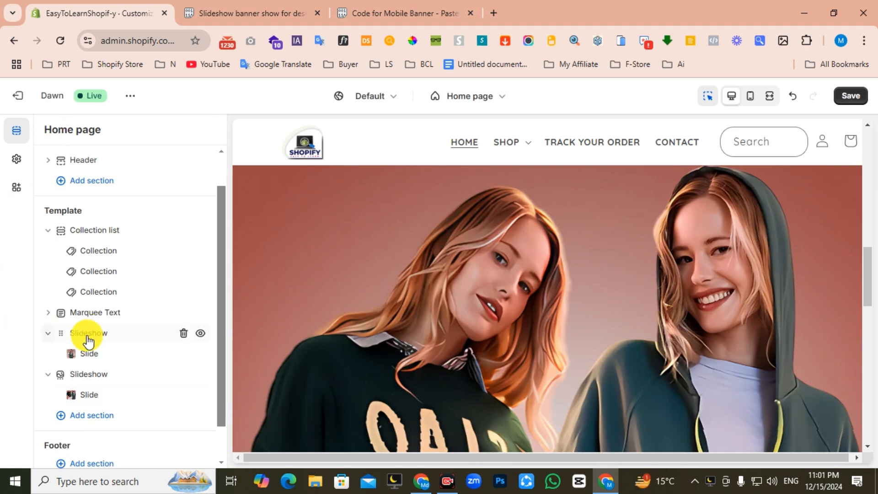
# - Open the Custom CSS editor of the second Slideshow section, which holds the phone banner
pyautogui.moveTo(86, 333)
pyautogui.click(77, 379)
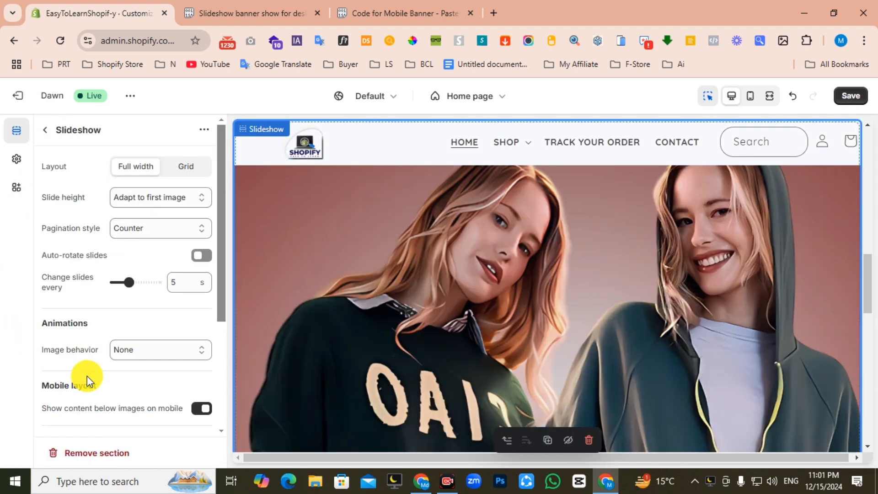
pyautogui.scroll(-4, 92, 306)
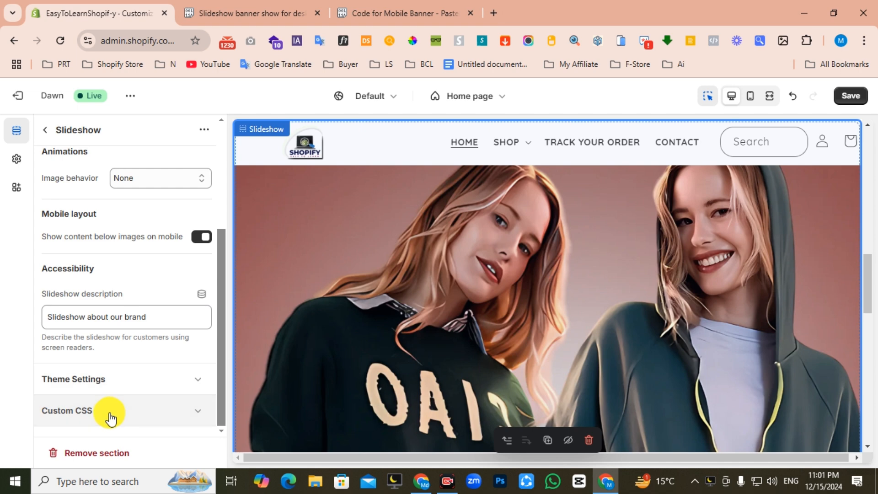
pyautogui.click(108, 414)
pyautogui.scroll(-3, 131, 338)
pyautogui.click(89, 362)
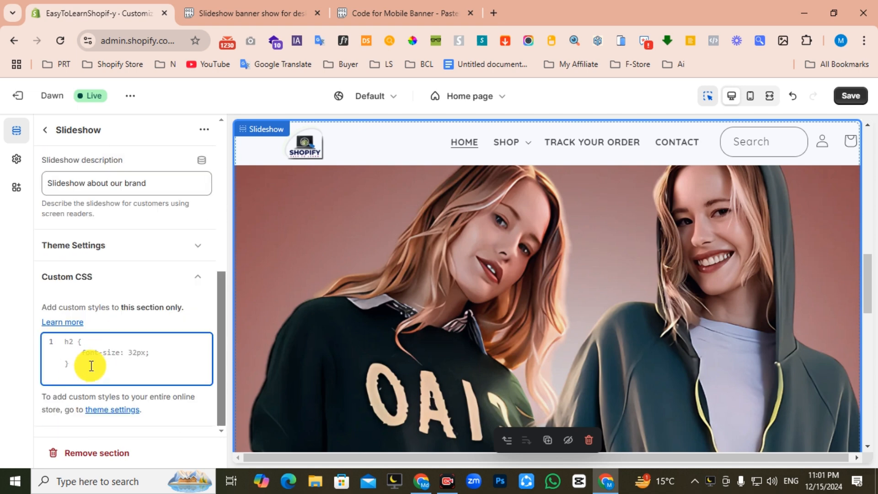
# - Switch to the "Code for Mobile Banner" page on Pastebin and copy its min-width: 750px CSS rule
pyautogui.click(379, 12)
pyautogui.scroll(-5, 139, 336)
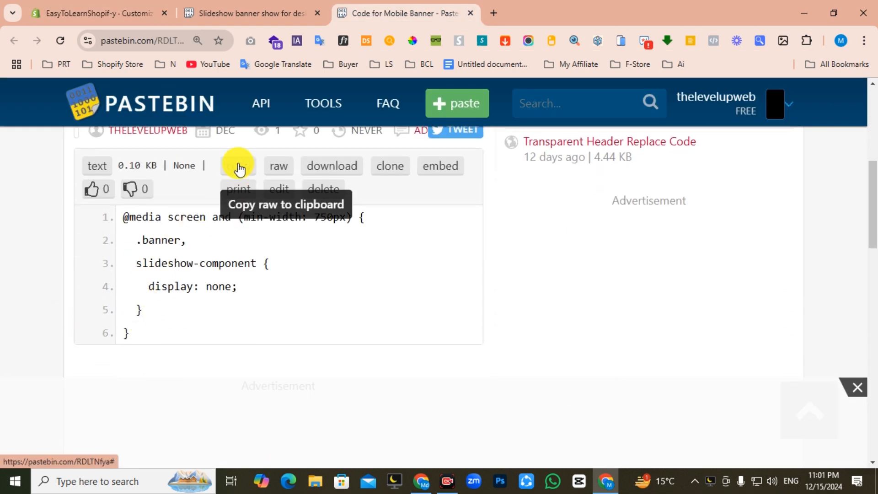
pyautogui.click(237, 167)
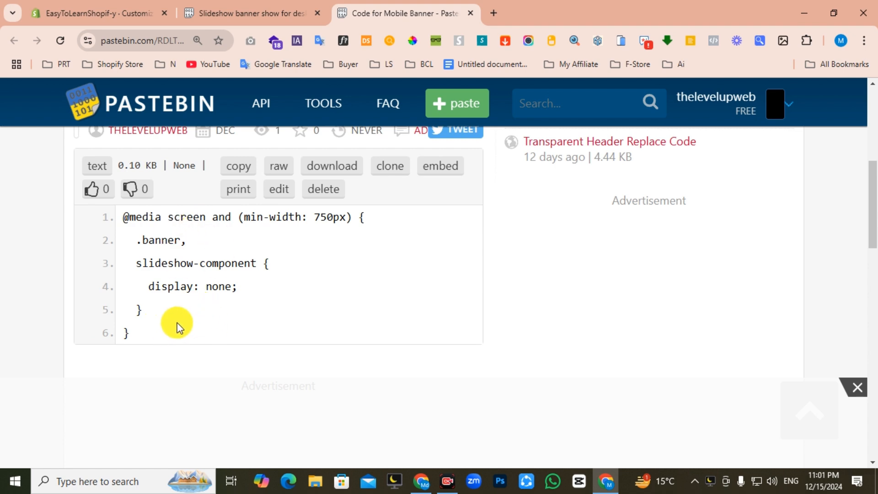
# - Return to the Shopify theme editor, paste the copied min-width: 750px rule into the second Slideshow's Custom CSS, and check the desktop preview
pyautogui.click(112, 6)
pyautogui.click(65, 371)
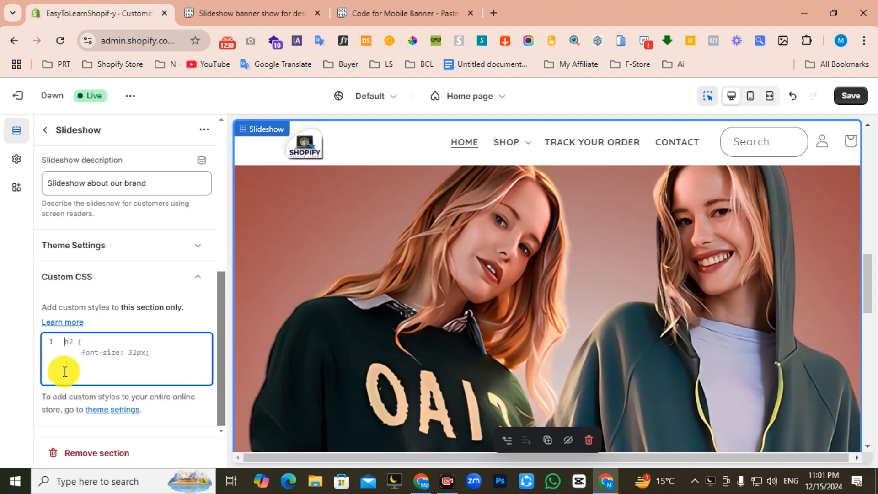
pyautogui.rightClick(78, 346)
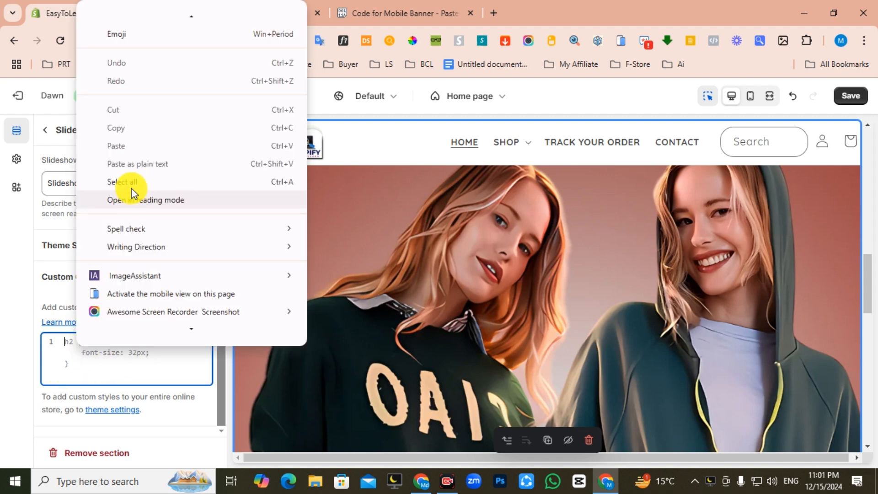
pyautogui.click(91, 353)
pyautogui.hotkey('ctrl', 'v')
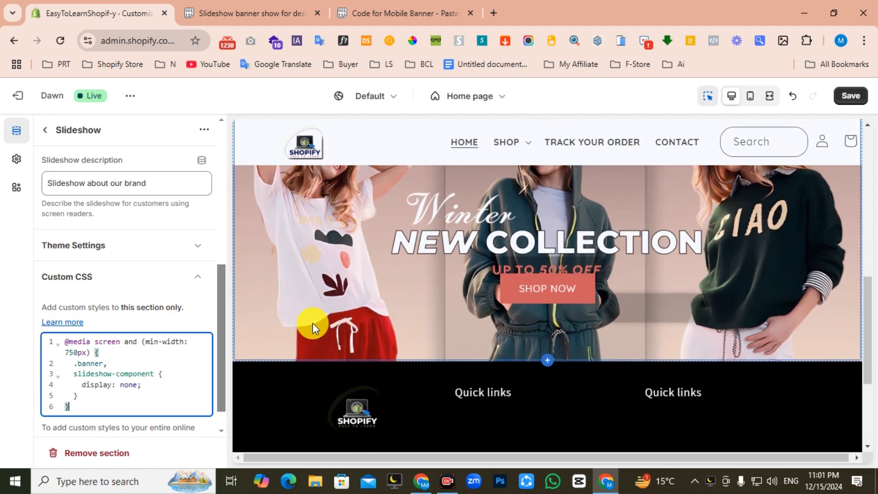
pyautogui.scroll(-1, 312, 324)
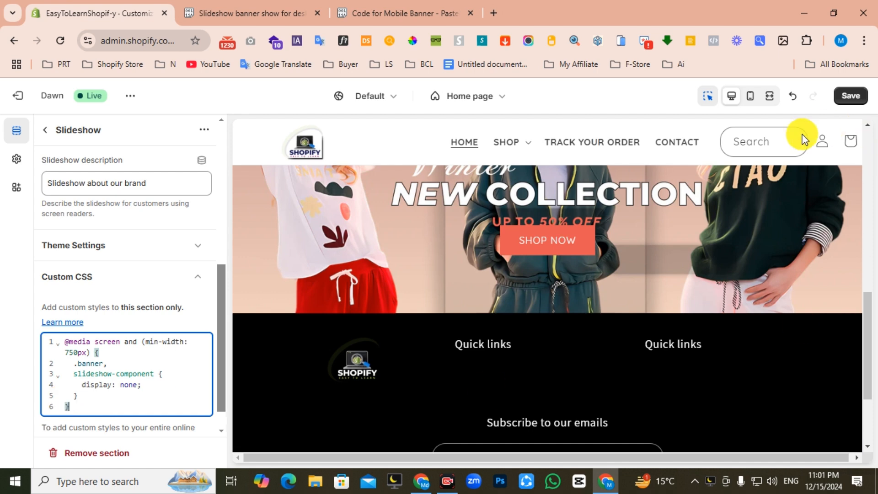
pyautogui.scroll(3, 459, 403)
pyautogui.scroll(-4, 456, 392)
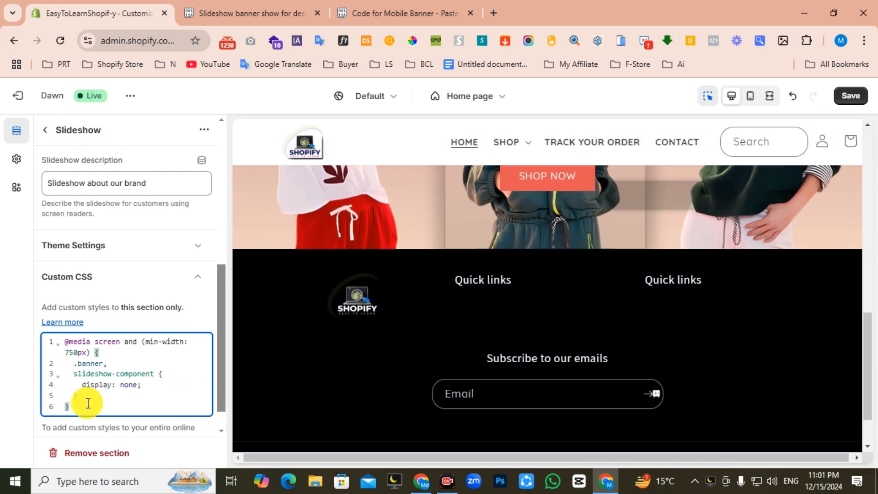
# - Clear the second Slideshow's Custom CSS and examine both banners in the desktop preview without the rule
pyautogui.hotkey('ctrl', 'a')
pyautogui.press('BackSpace')
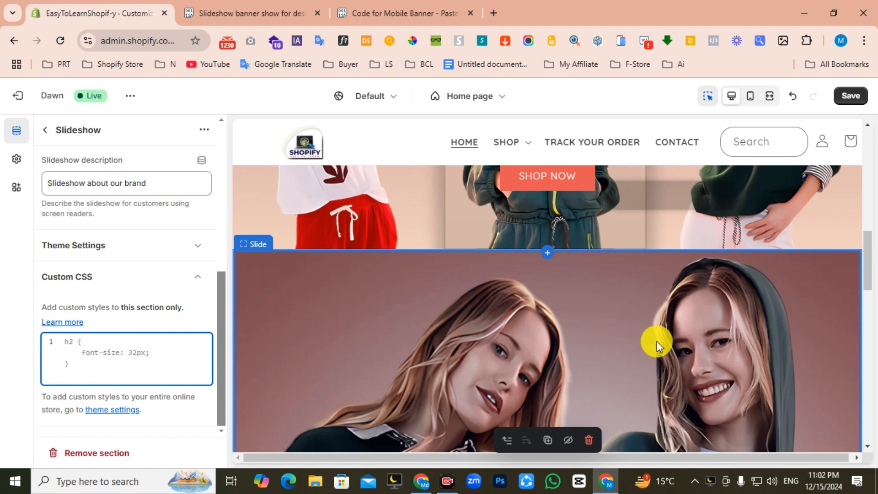
pyautogui.scroll(4, 608, 315)
pyautogui.scroll(2, 563, 284)
pyautogui.scroll(-11, 561, 281)
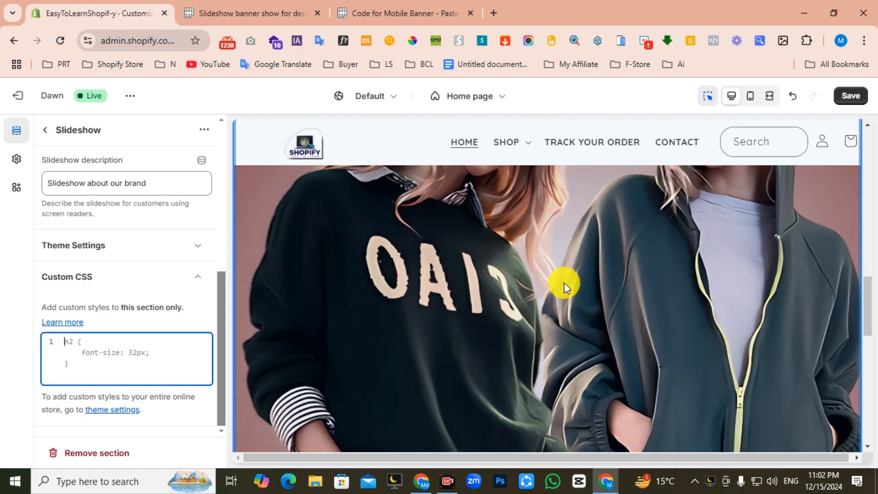
pyautogui.scroll(4, 563, 282)
pyautogui.scroll(4, 564, 281)
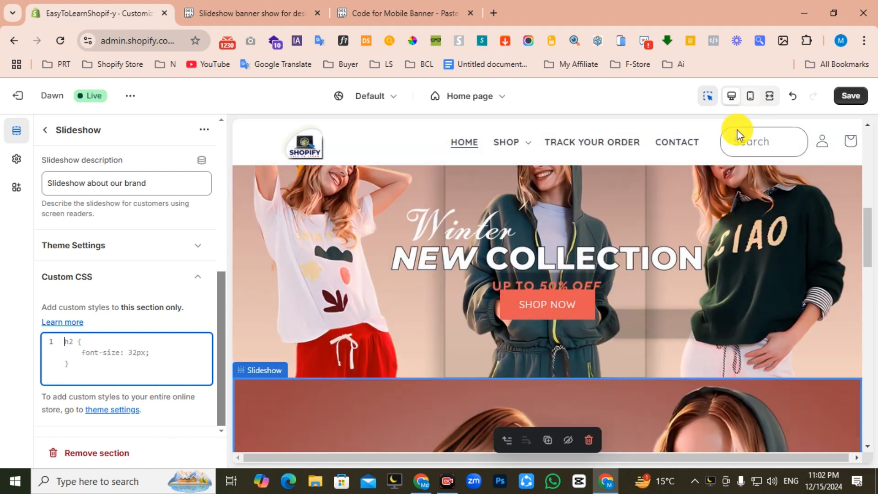
pyautogui.scroll(-1, 272, 339)
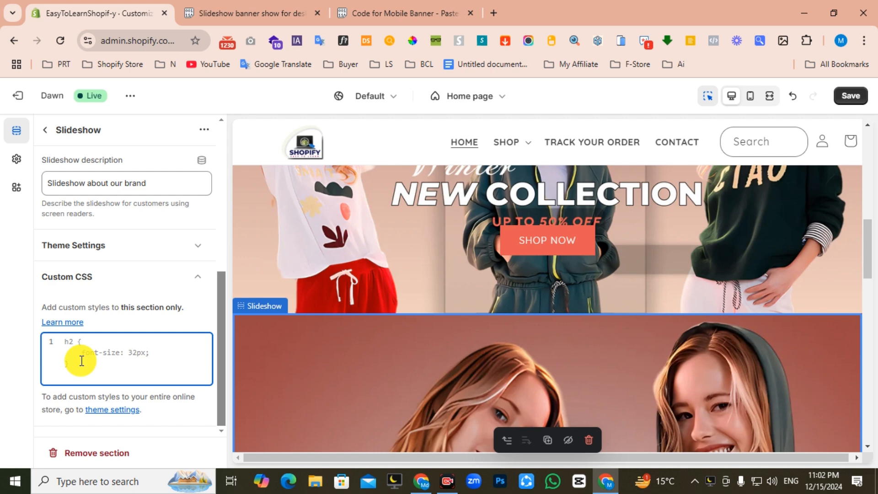
# - Paste the min-width: 750px display: none rule back into the emptied Custom CSS of the second Slideshow section
pyautogui.click(81, 361)
pyautogui.hotkey('ctrl', 'v')
pyautogui.scroll(-1, 502, 355)
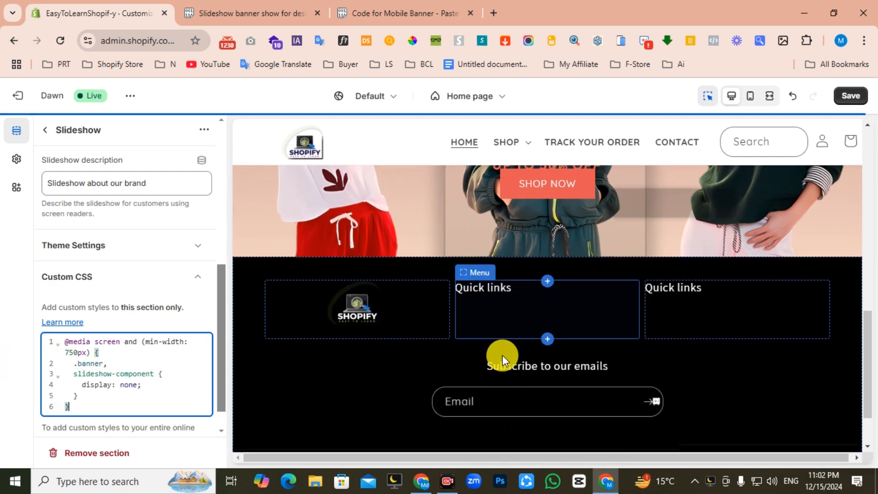
# - Switch the home page preview to mobile view and save the theme changes
pyautogui.scroll(2, 506, 353)
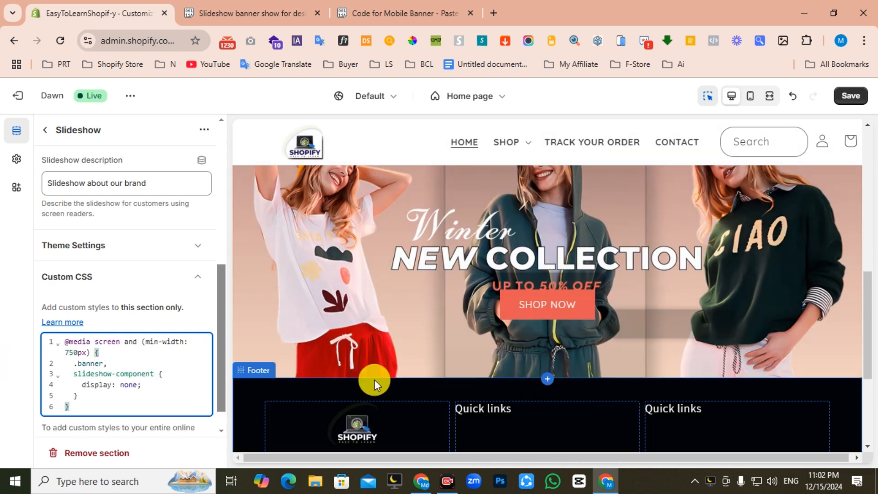
pyautogui.click(750, 98)
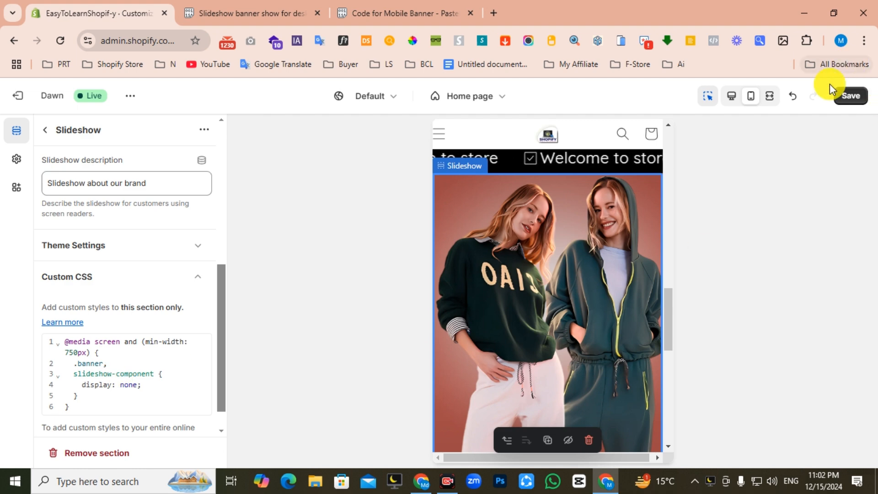
pyautogui.click(852, 97)
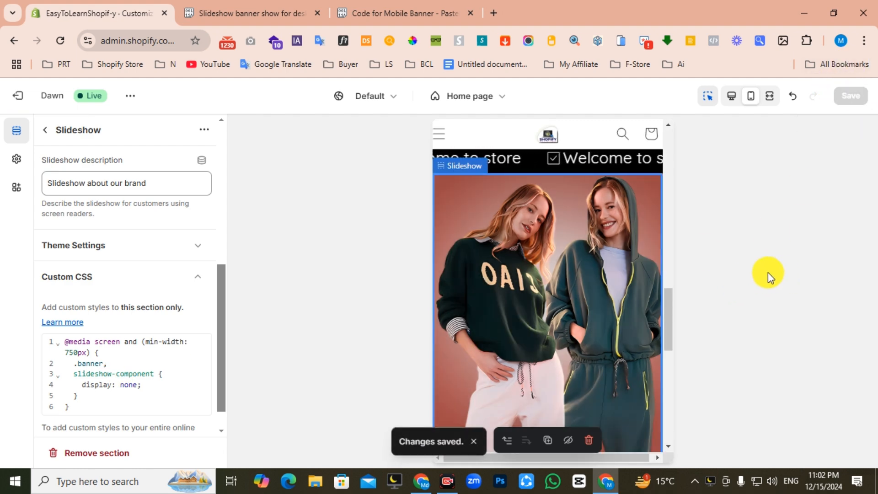
# - Open the live online store in a new tab and examine which slideshow banner shows on the desktop home page
pyautogui.click(128, 97)
pyautogui.click(62, 218)
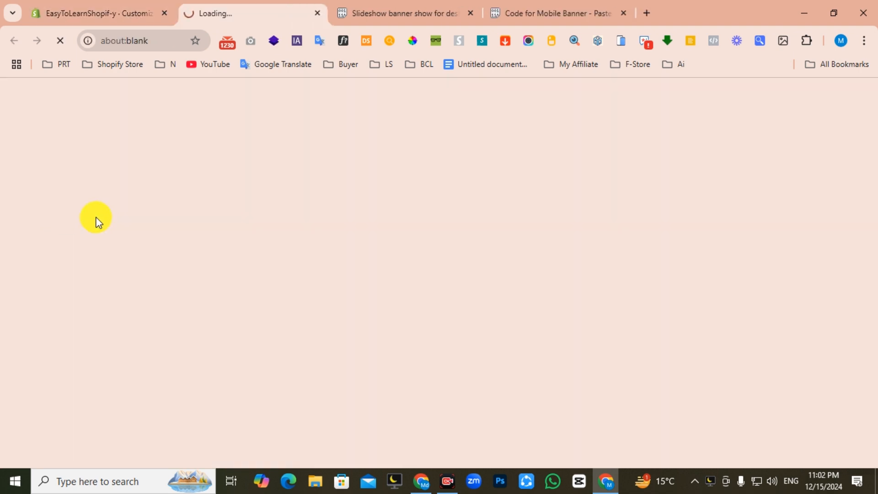
pyautogui.scroll(-5, 513, 257)
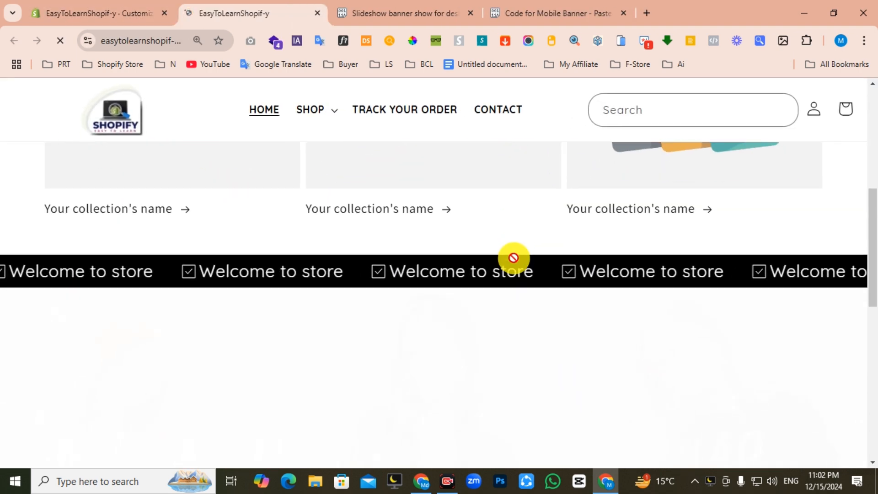
pyautogui.scroll(-5, 513, 258)
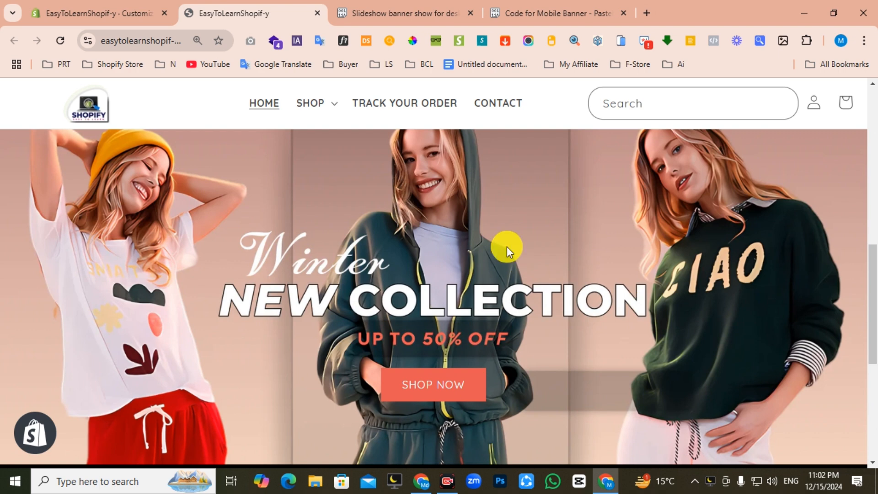
pyautogui.scroll(1, 332, 297)
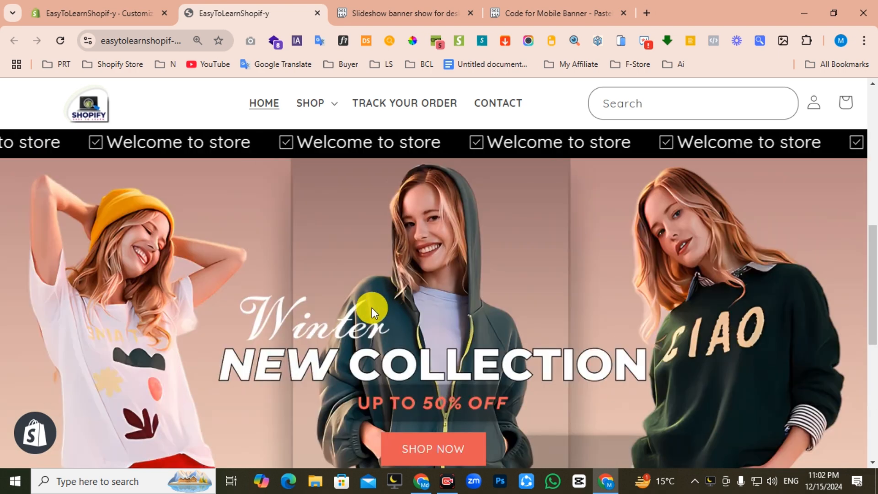
# - Open the live store in the phone simulator and examine the slideshow banner below the "Welcome to store" ticker
pyautogui.click(621, 42)
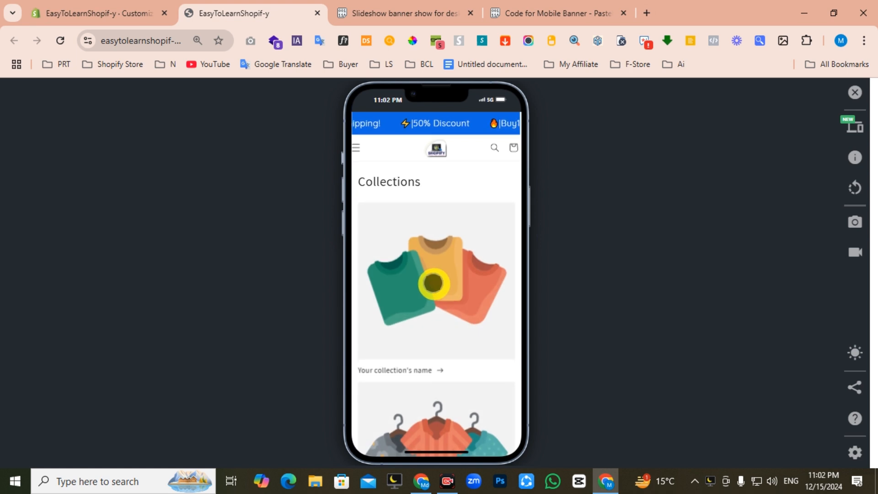
pyautogui.scroll(-10, 435, 286)
pyautogui.scroll(-5, 438, 282)
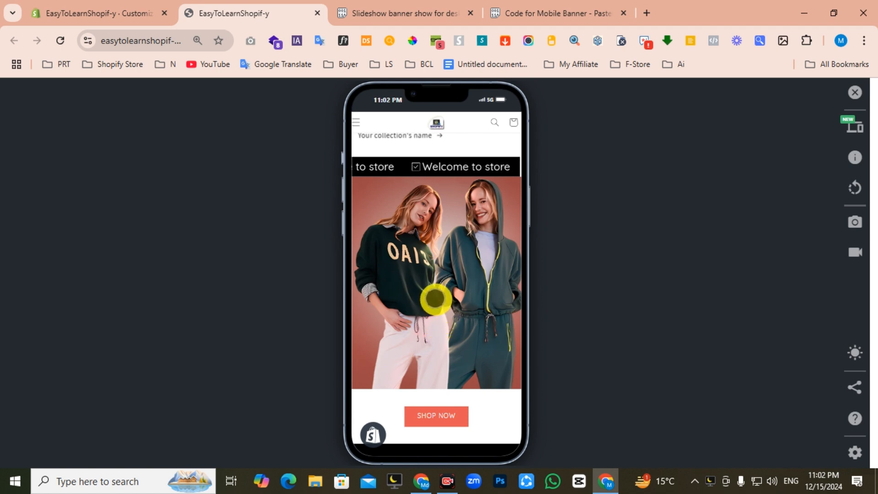
pyautogui.scroll(2, 435, 300)
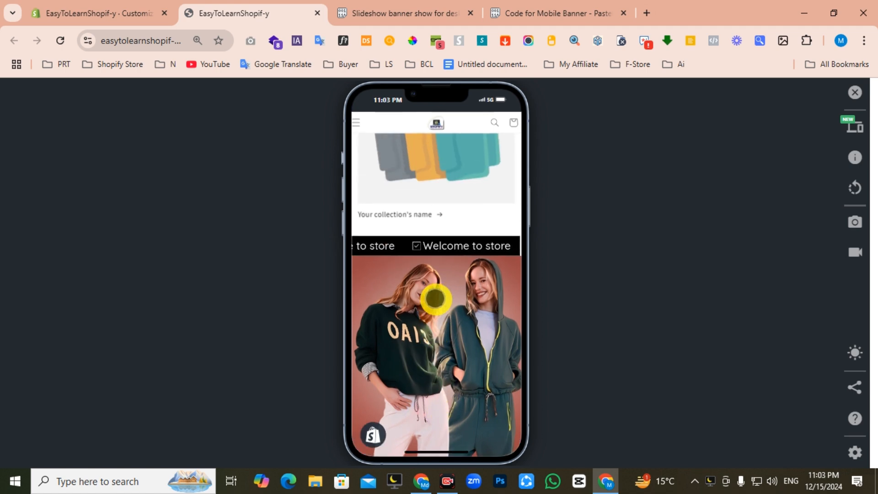
pyautogui.scroll(-3, 435, 299)
pyautogui.scroll(3, 434, 299)
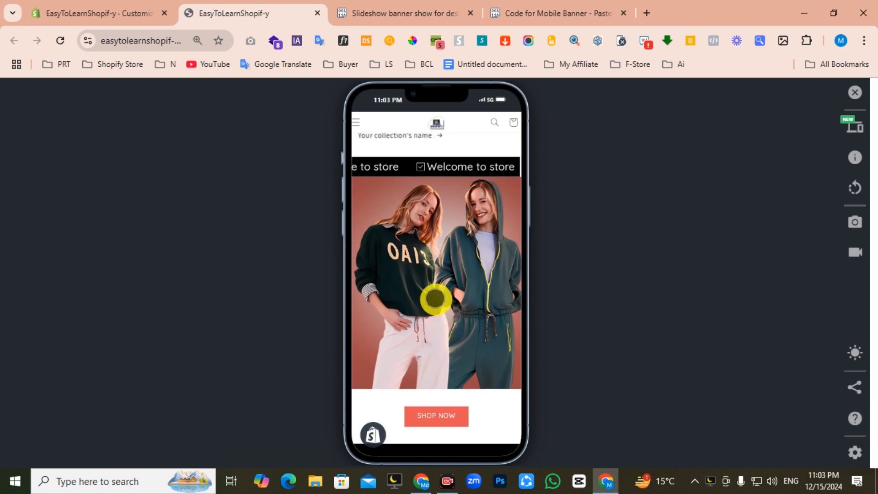